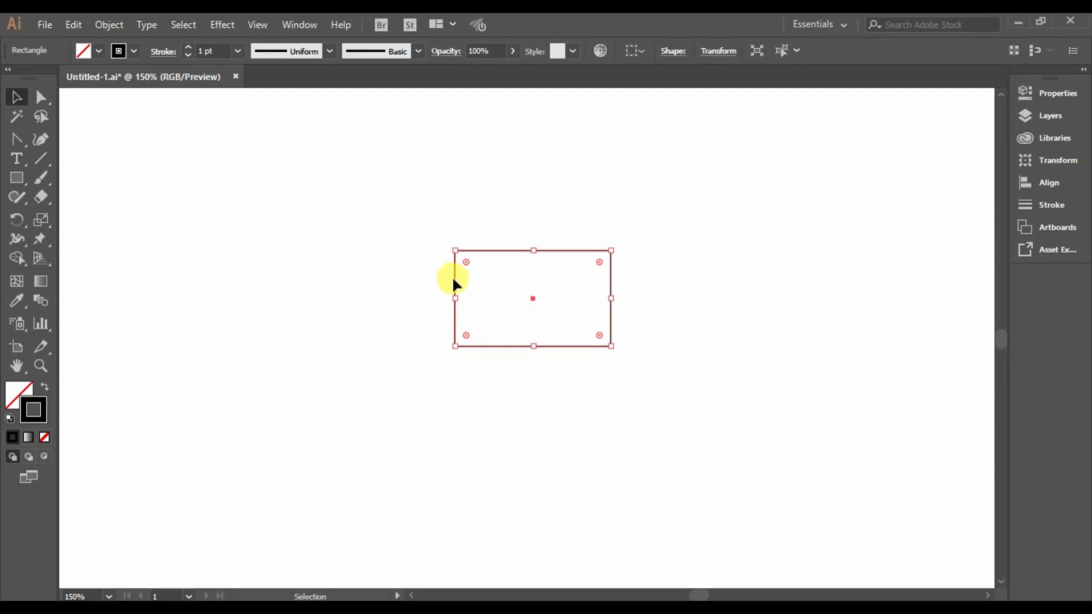
# Step: Duplicate the rectangle and place the copy directly below the original so their edges touch
pyautogui.press('alt')
pyautogui.moveTo(454, 280); pyautogui.dragTo(457, 377)
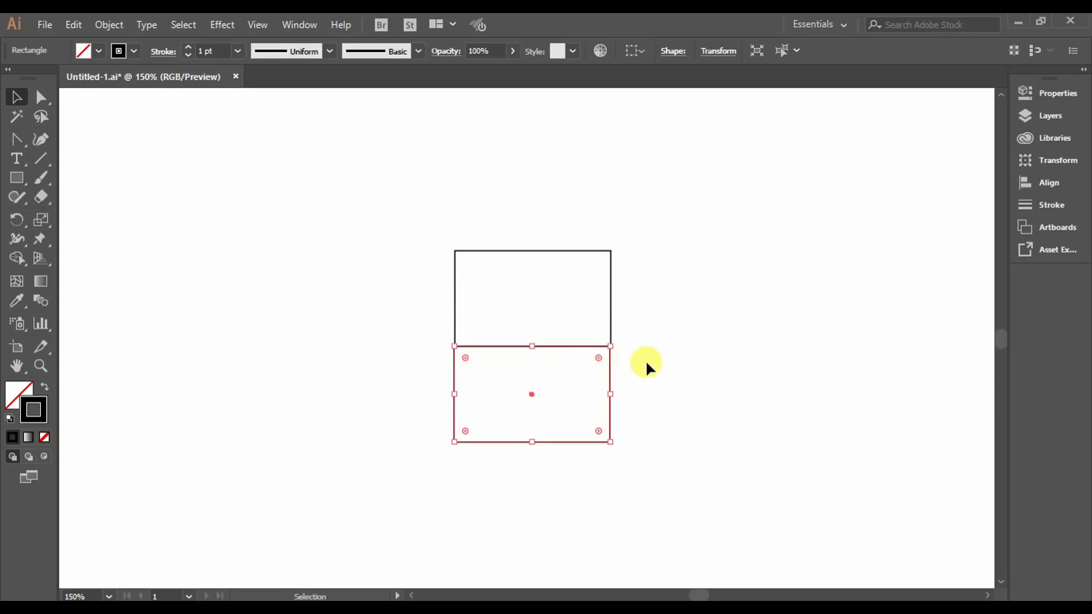
pyautogui.click(623, 339)
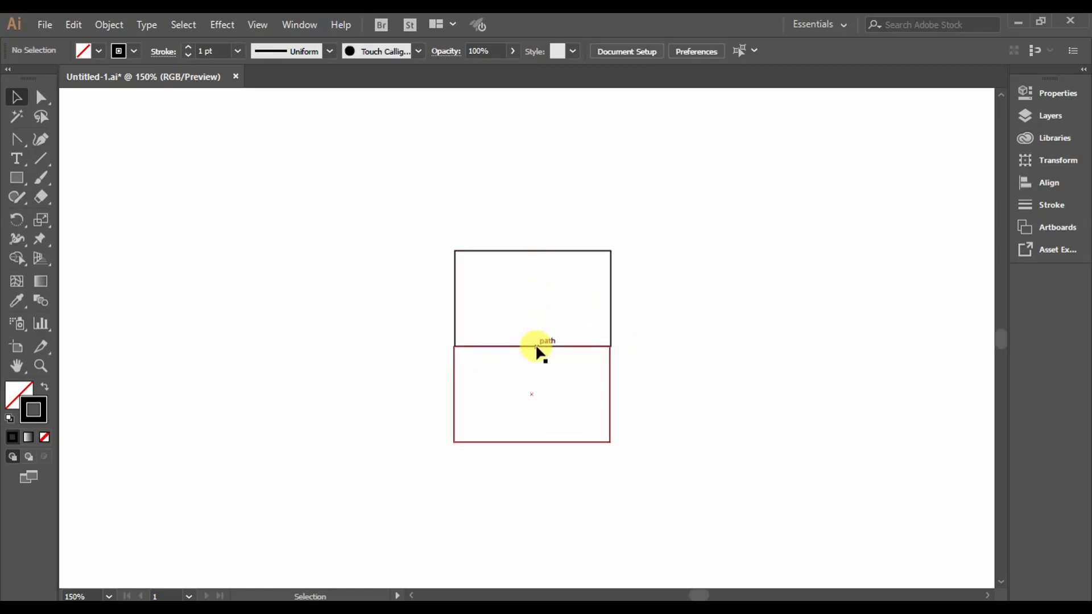
# Step: Align the two stacked rectangles with each other along their right edges
pyautogui.moveTo(436, 218); pyautogui.dragTo(626, 470)
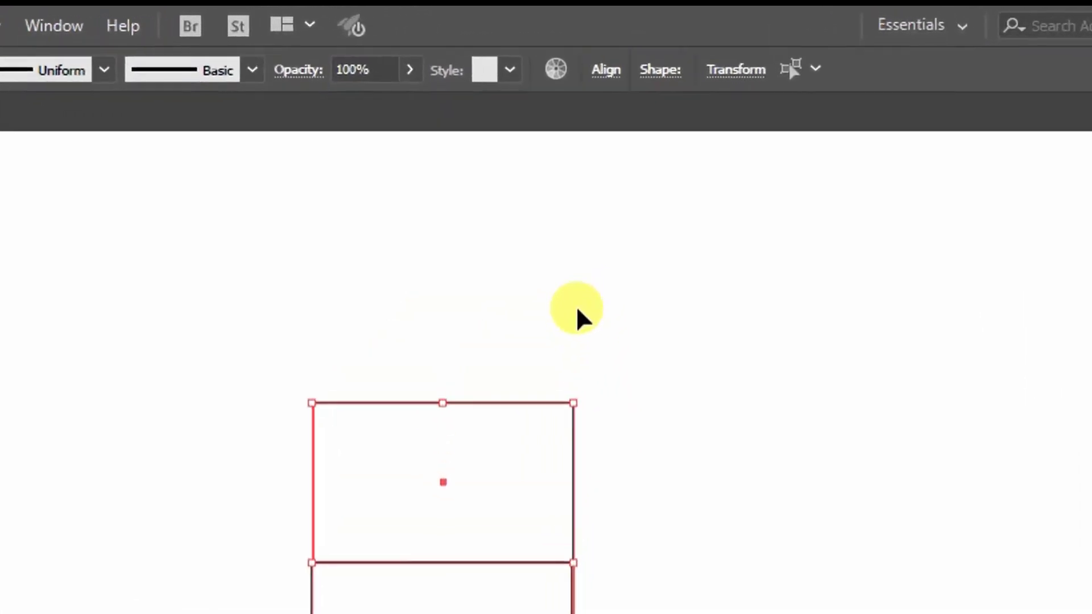
pyautogui.click(606, 69)
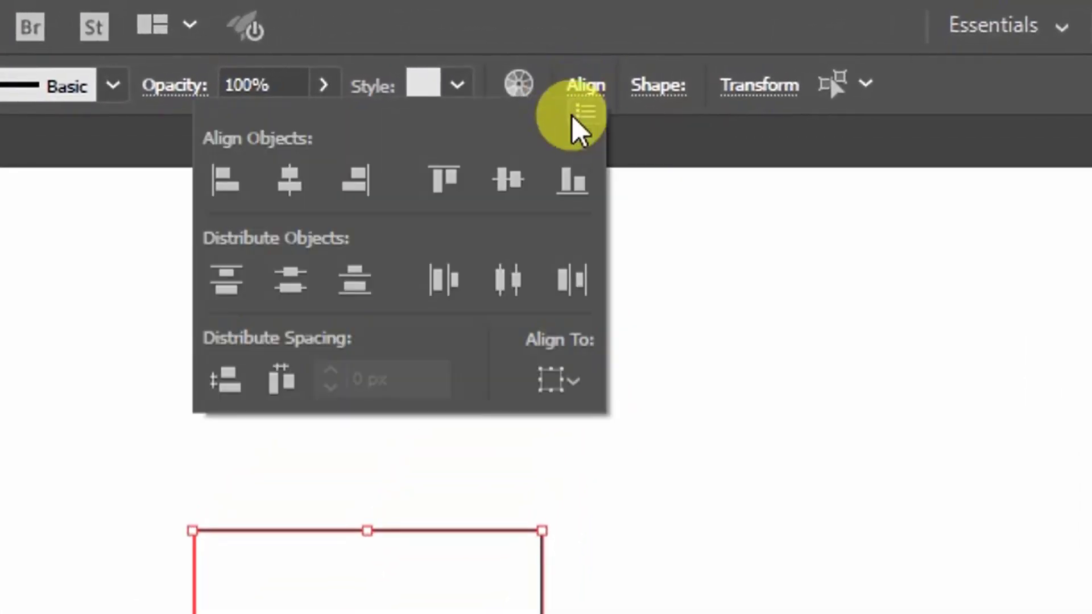
pyautogui.click(358, 181)
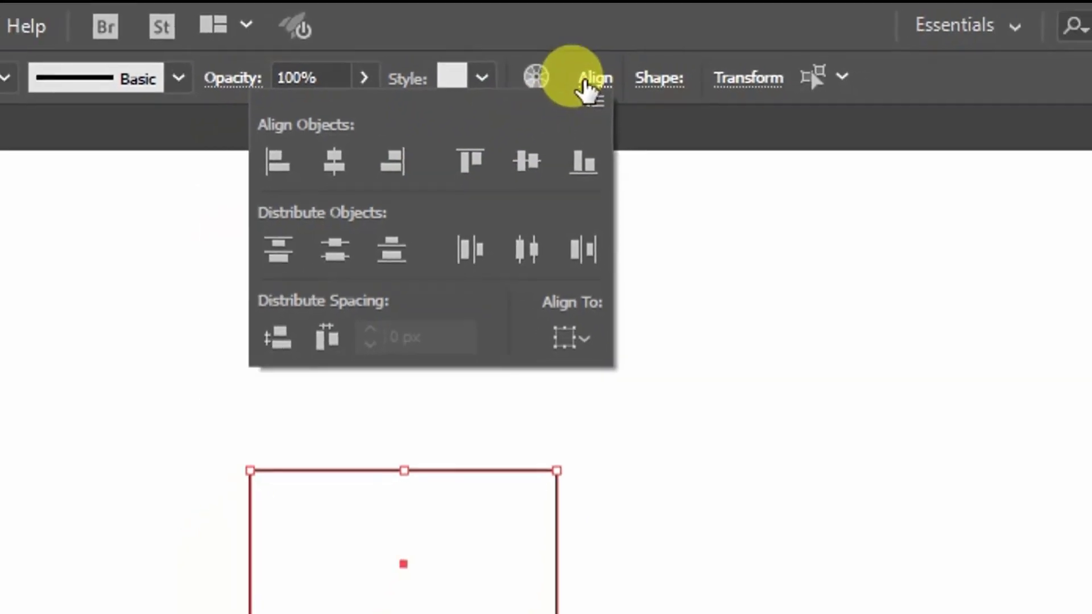
pyautogui.click(586, 86)
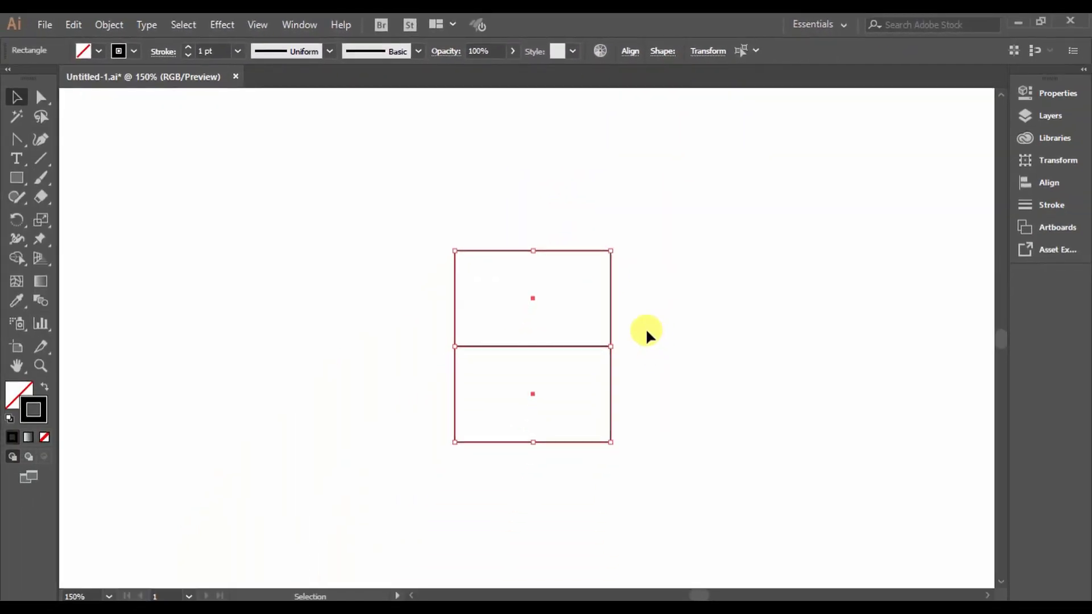
pyautogui.click(637, 455)
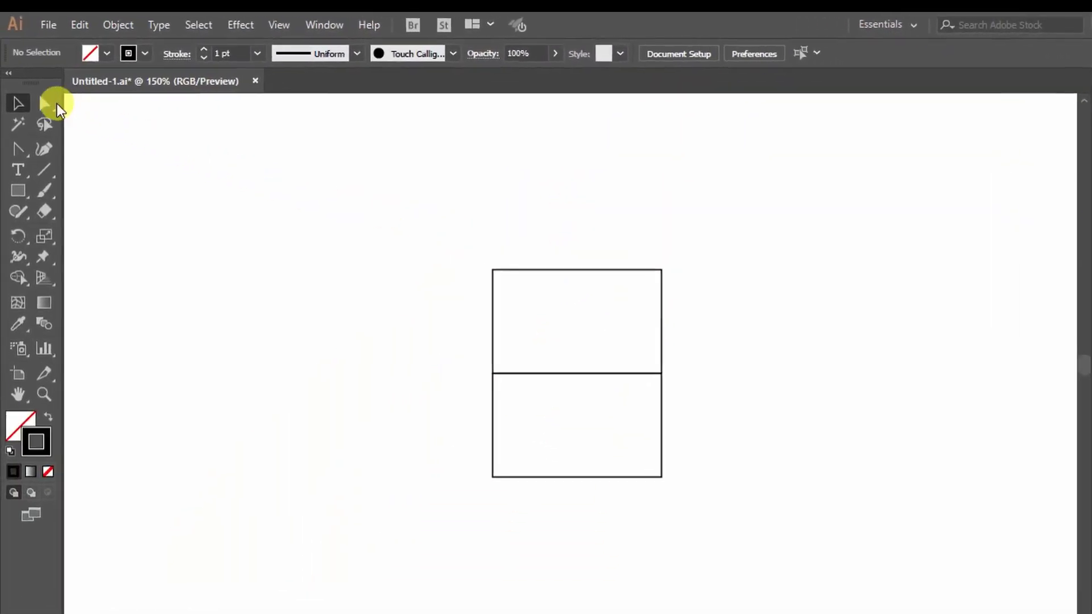
# Step: Round both left corners of the upper rectangle to the full 40 px radius with the Direct Selection tool
pyautogui.click(41, 97)
pyautogui.click(96, 188)
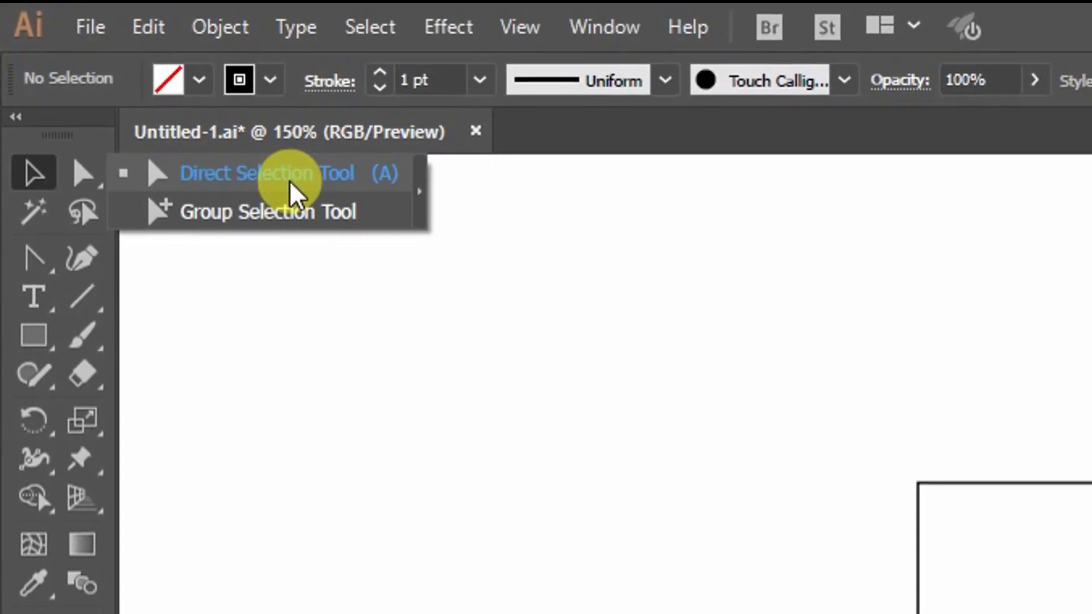
pyautogui.click(290, 188)
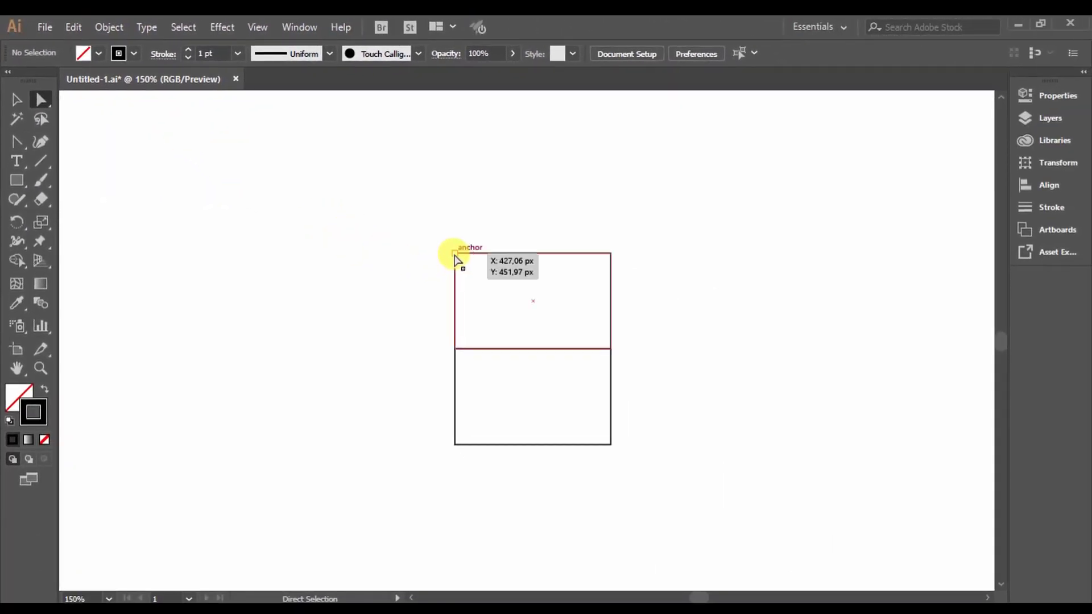
pyautogui.click(454, 254)
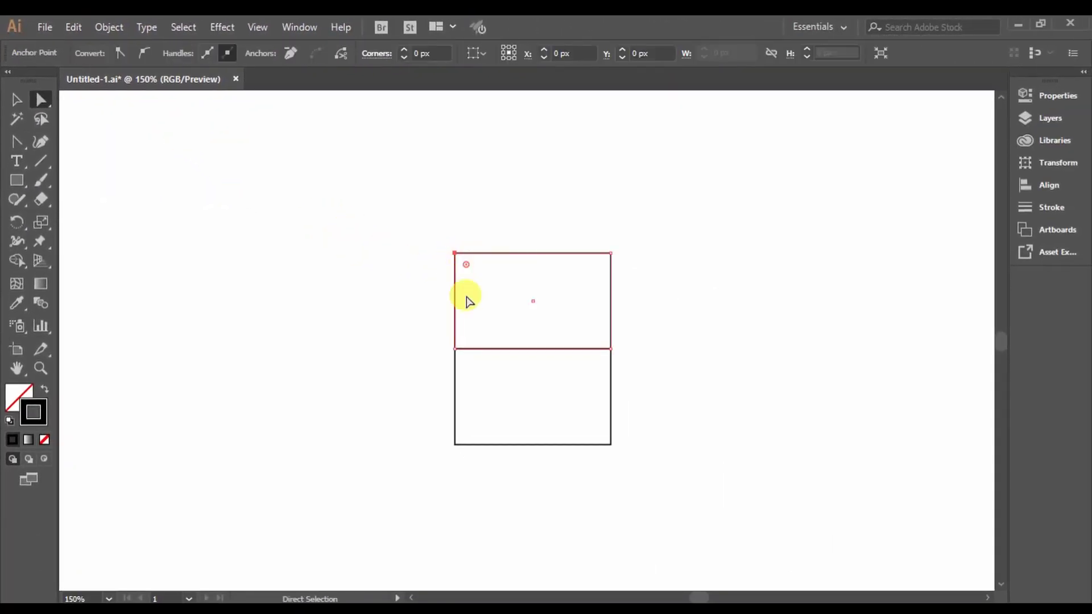
pyautogui.keyDown('shift'); pyautogui.click(455, 349); pyautogui.keyUp('shift')
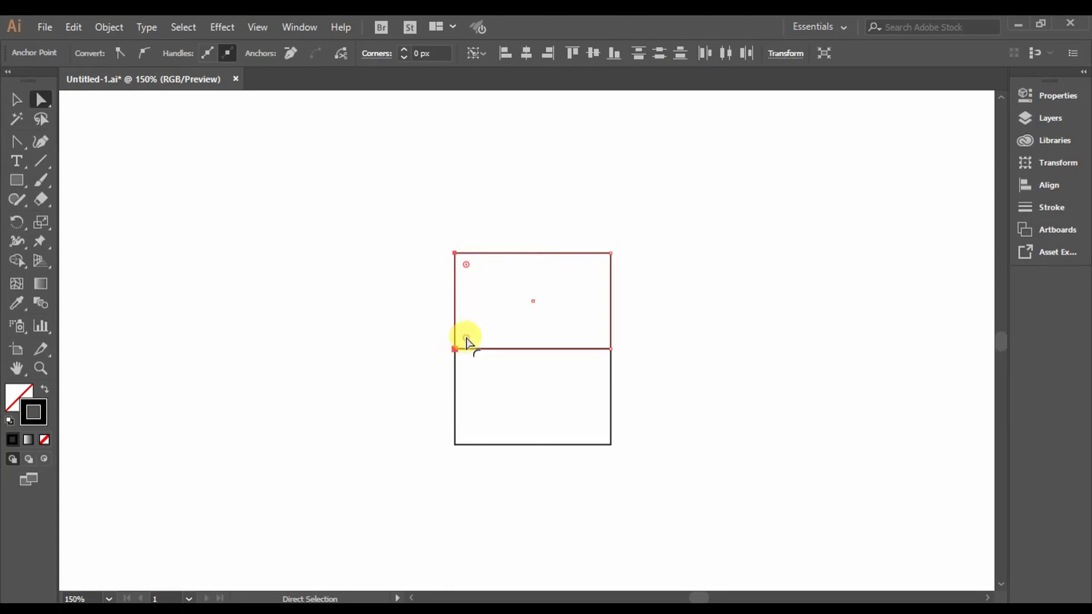
pyautogui.moveTo(466, 342); pyautogui.dragTo(523, 314)
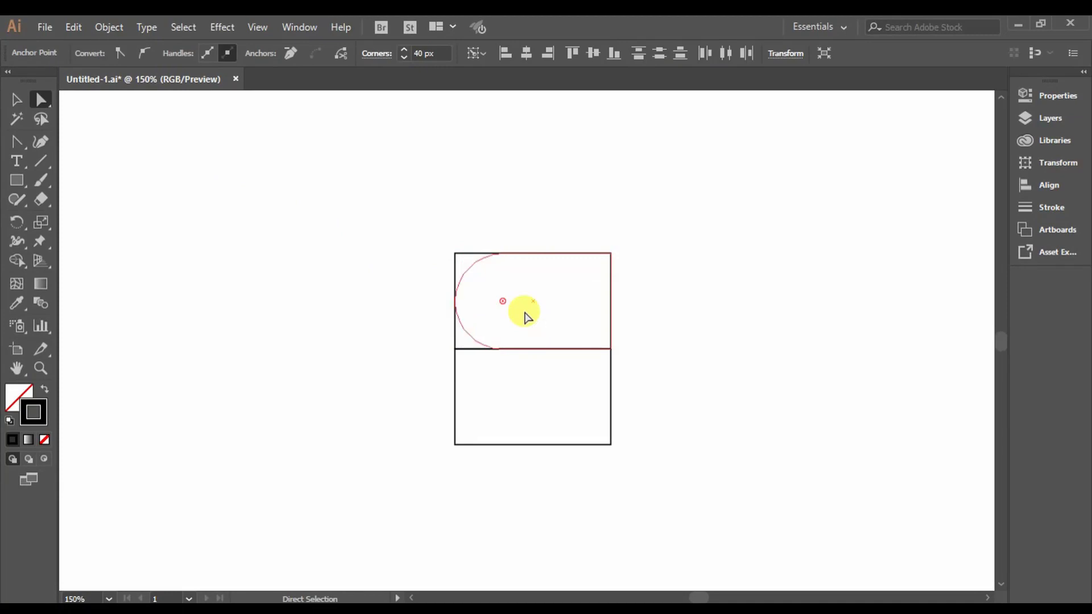
pyautogui.click(609, 348)
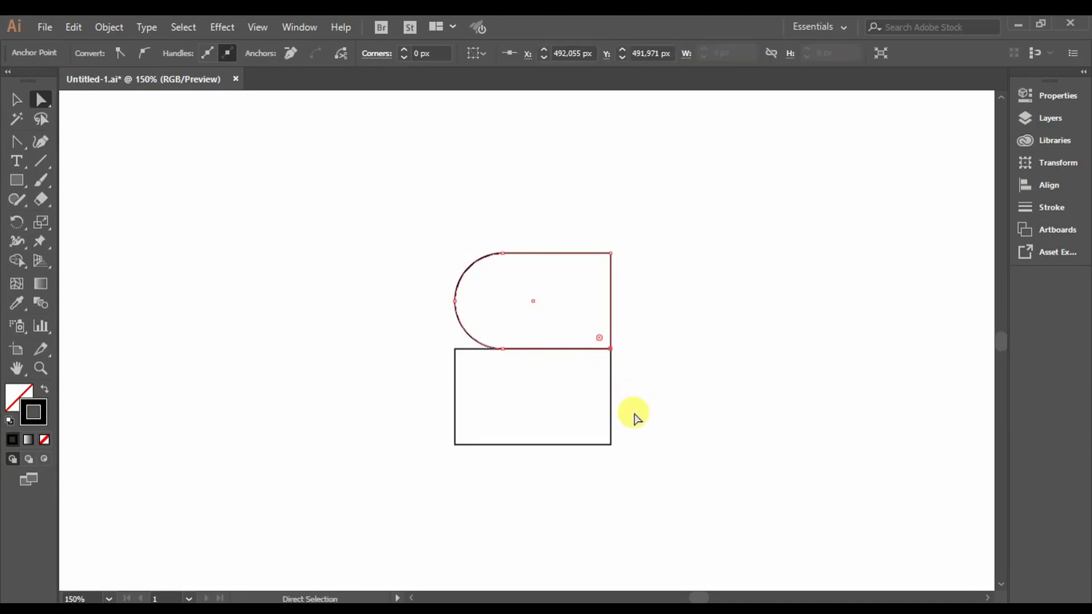
pyautogui.keyDown('shift'); pyautogui.click(611, 445); pyautogui.keyUp('shift')
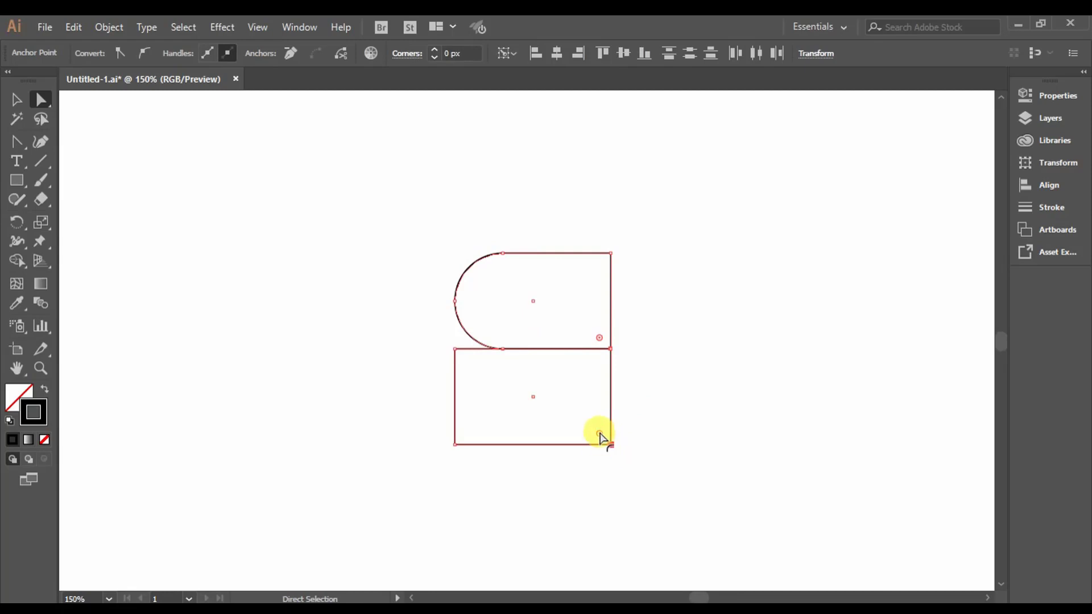
pyautogui.moveTo(601, 436)
pyautogui.mouseDown()
pyautogui.moveTo(556, 415)
pyautogui.moveTo(584, 437)
pyautogui.mouseUp()
pyautogui.hotkey('ctrl', 'z')
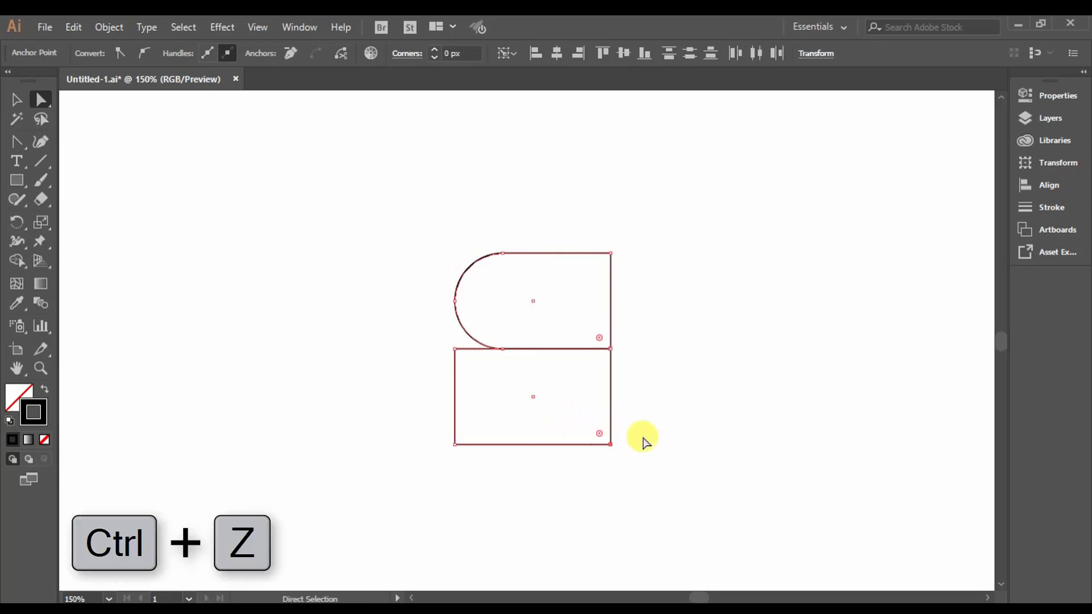
pyautogui.click(637, 389)
# Step: Round both right corners of the lower rectangle to the full 40 px radius
pyautogui.click(611, 349)
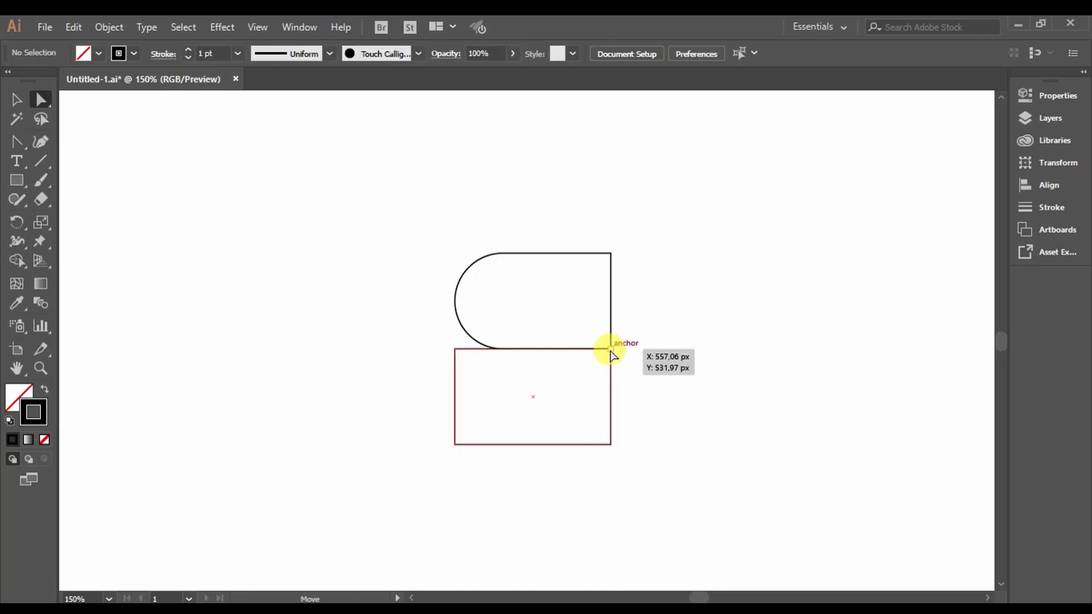
pyautogui.keyDown('shift'); pyautogui.click(610, 445); pyautogui.keyUp('shift')
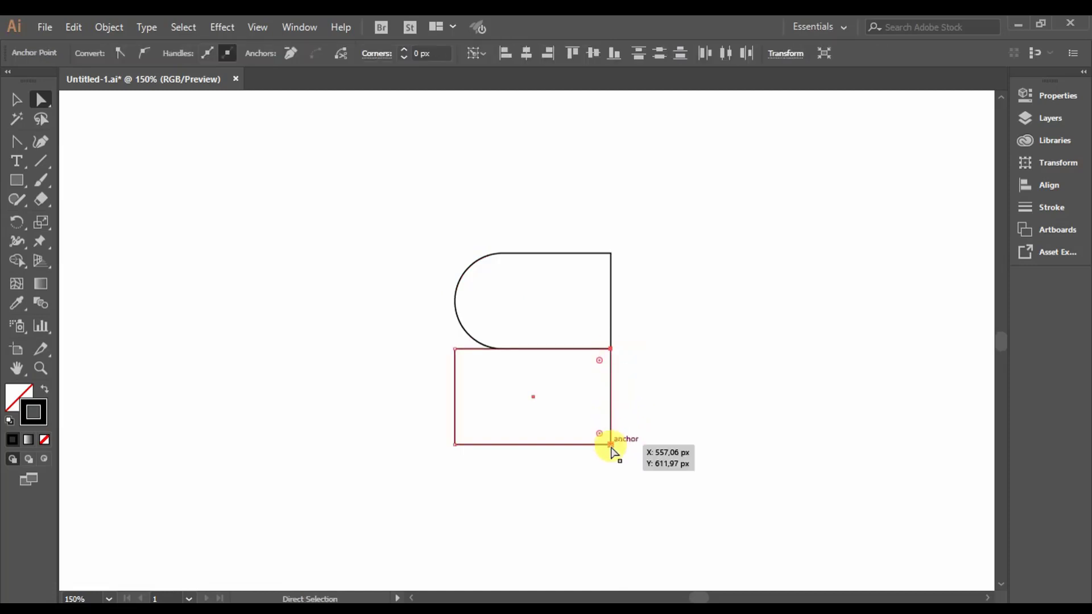
pyautogui.moveTo(601, 435); pyautogui.dragTo(528, 423)
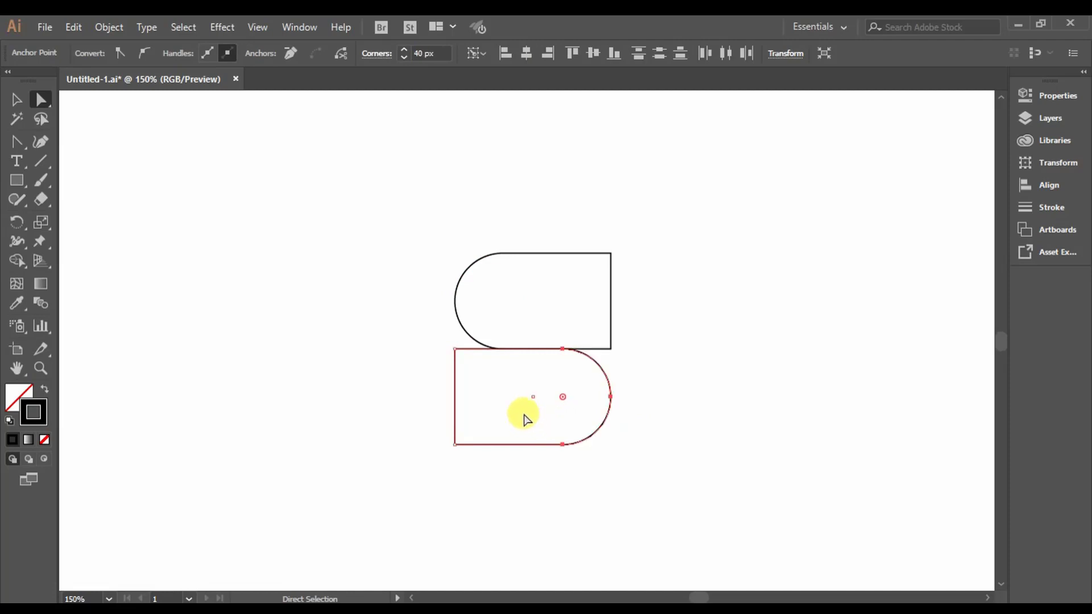
pyautogui.click(401, 326)
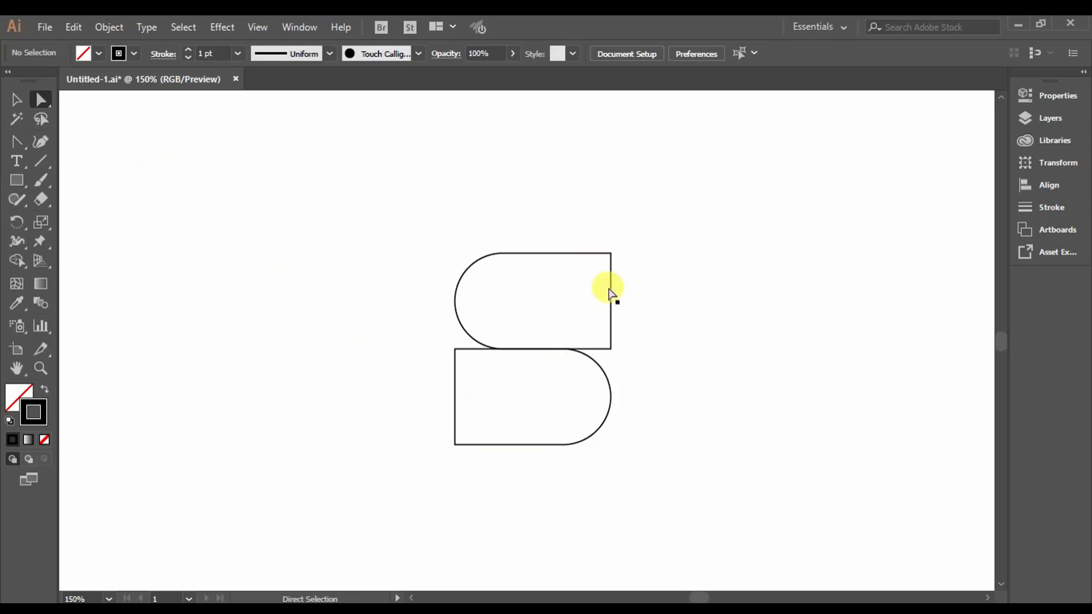
# Step: Cut the upper shape's path at its lower-right corner and at the anchor where the lower arc meets the straight edge
pyautogui.click(610, 349)
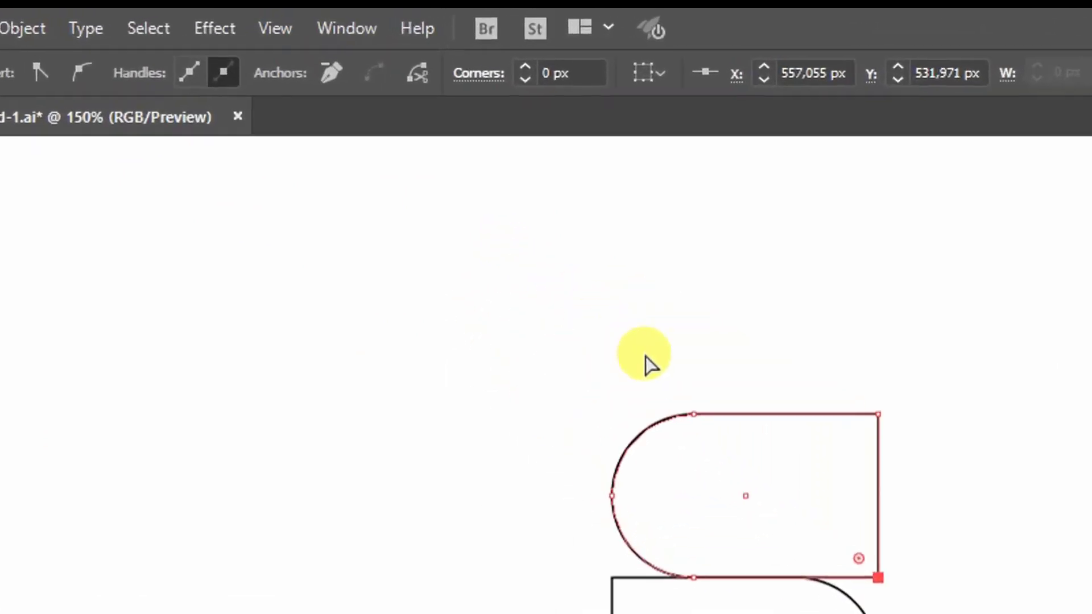
pyautogui.click(414, 76)
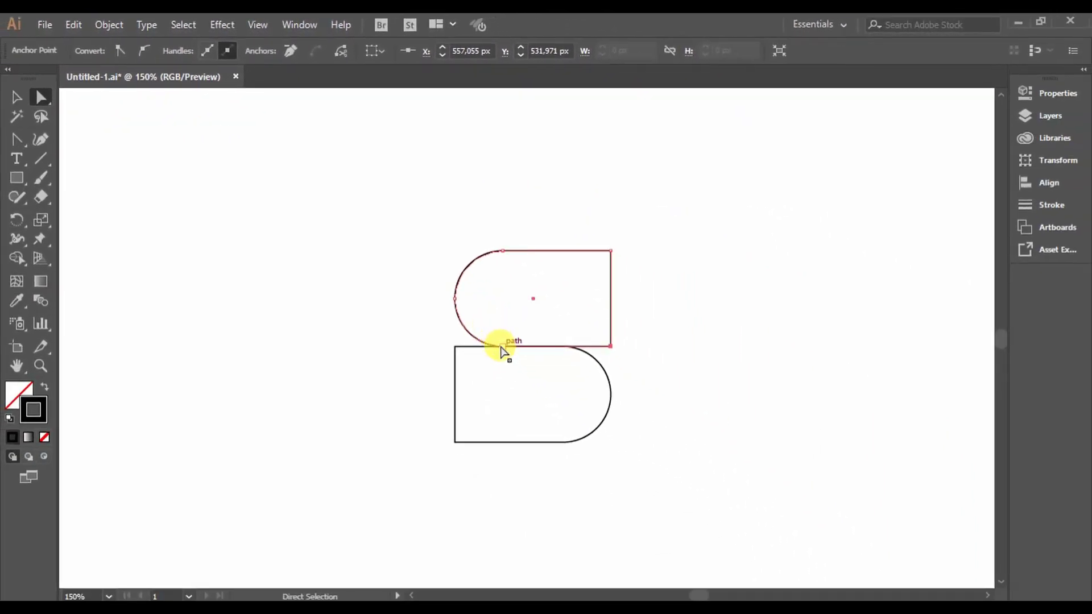
pyautogui.moveTo(501, 351); pyautogui.dragTo(504, 349)
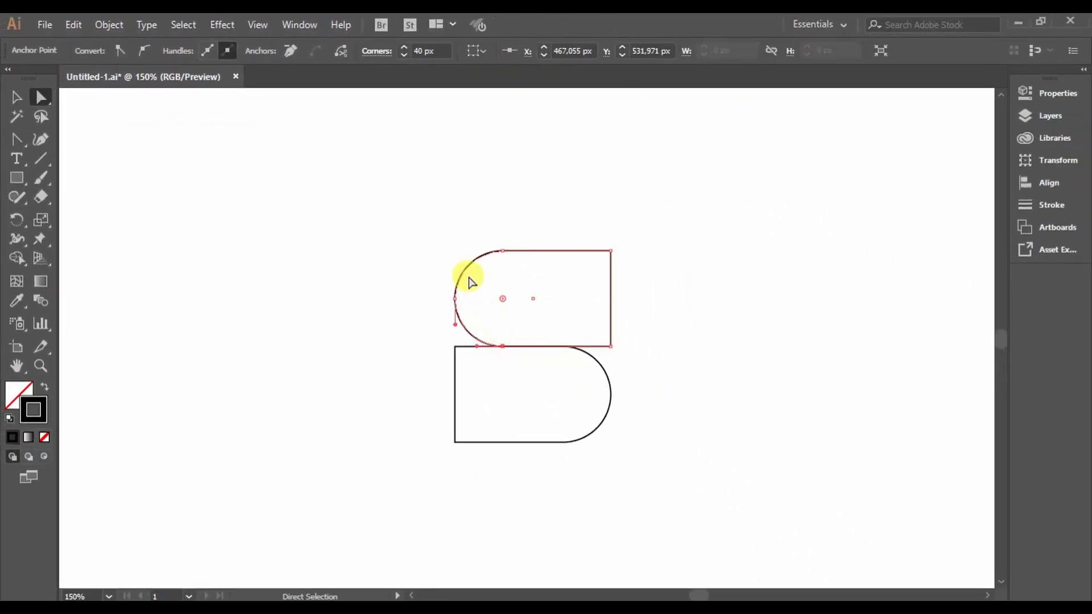
pyautogui.click(341, 53)
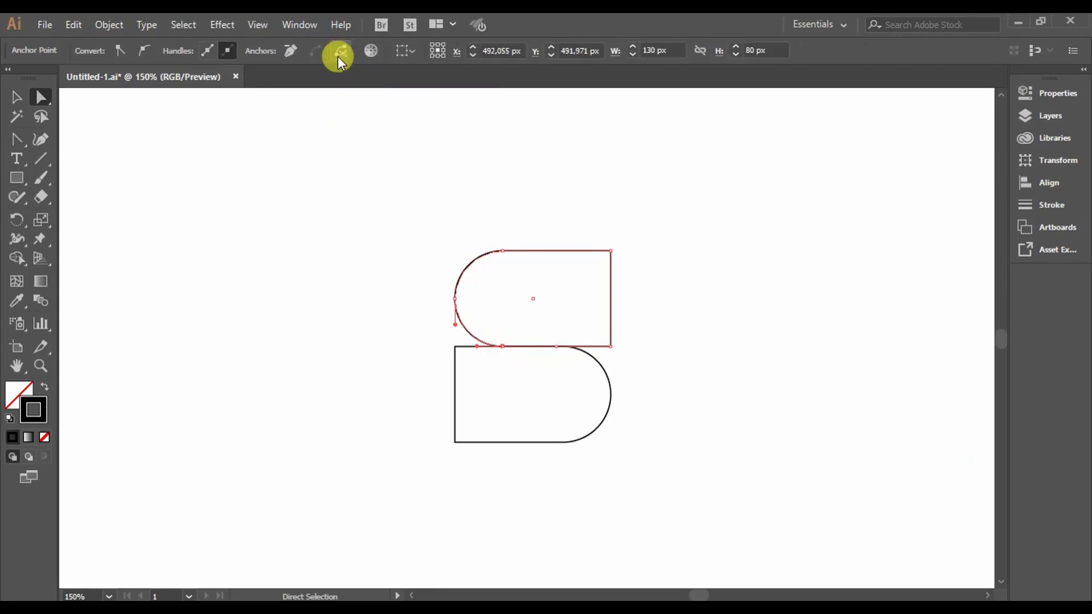
# Step: Move the cut bottom segment of the upper shape up and to the right, onto empty canvas
pyautogui.click(17, 98)
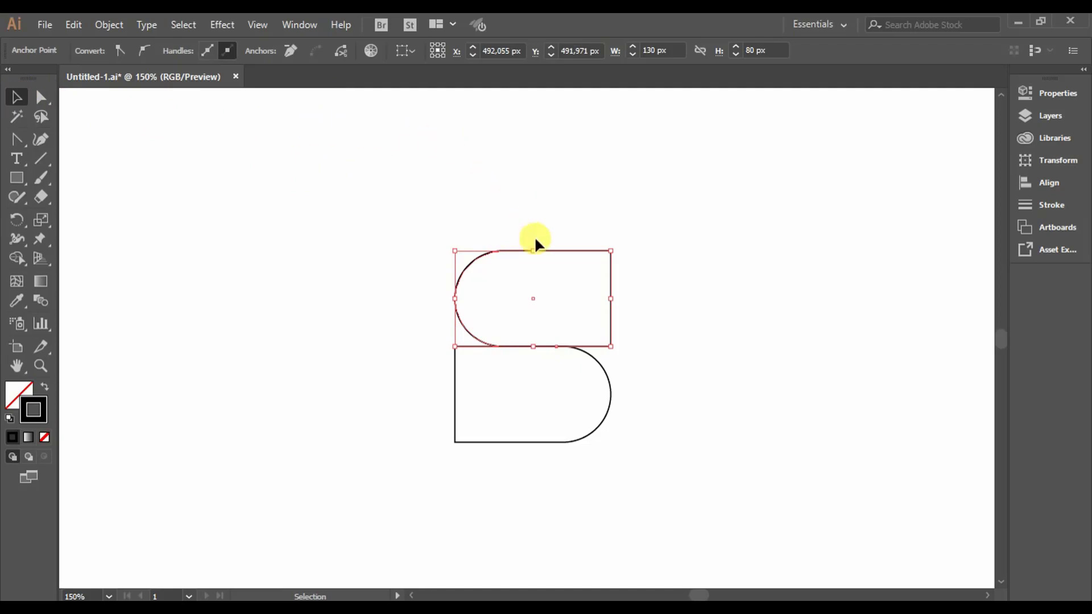
pyautogui.click(622, 357)
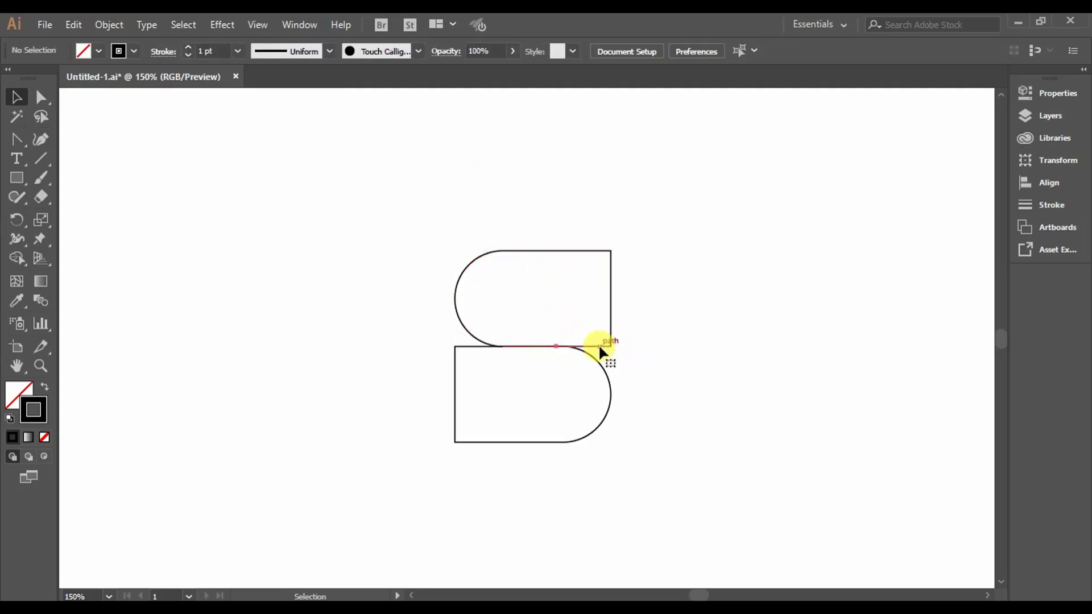
pyautogui.click(598, 344)
pyautogui.moveTo(598, 344); pyautogui.dragTo(832, 150)
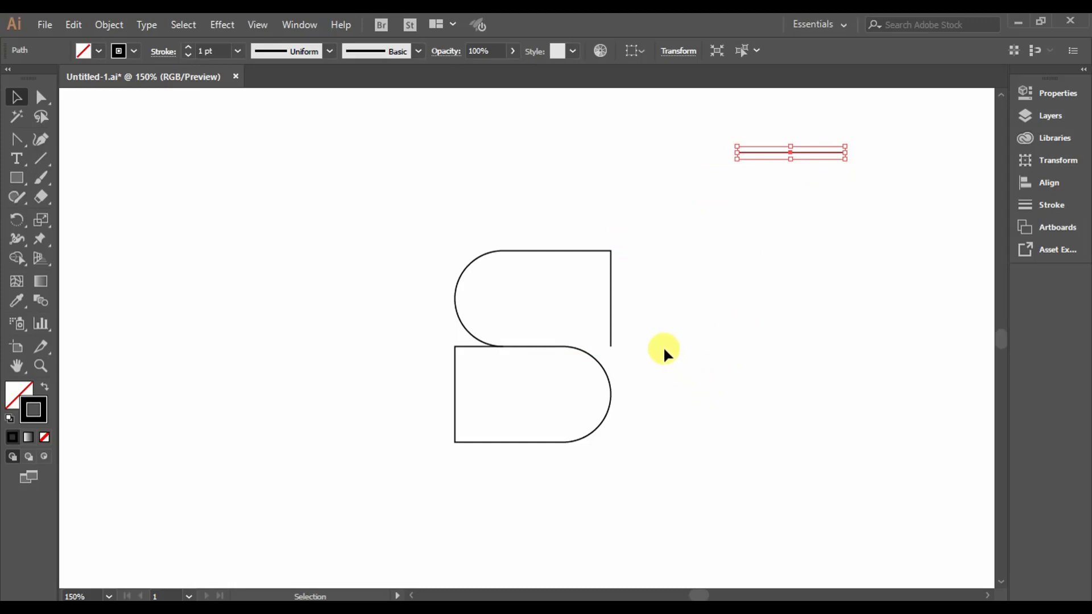
# Step: Cut the lower shape with the Scissors tool at its upper-left corner and where its top edge meets the upper arc
pyautogui.click(454, 347)
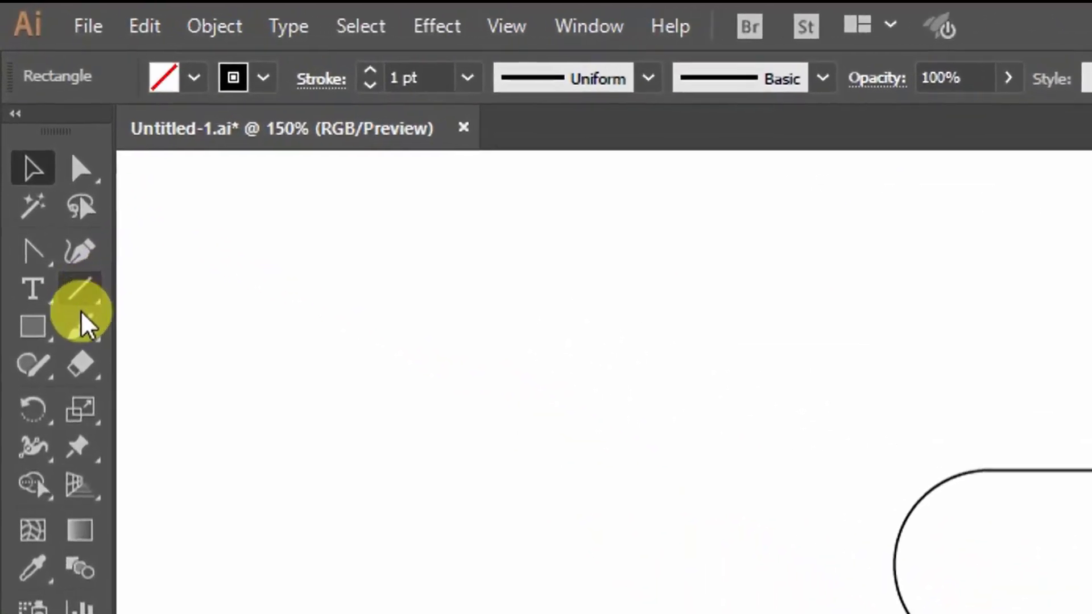
pyautogui.click(94, 408)
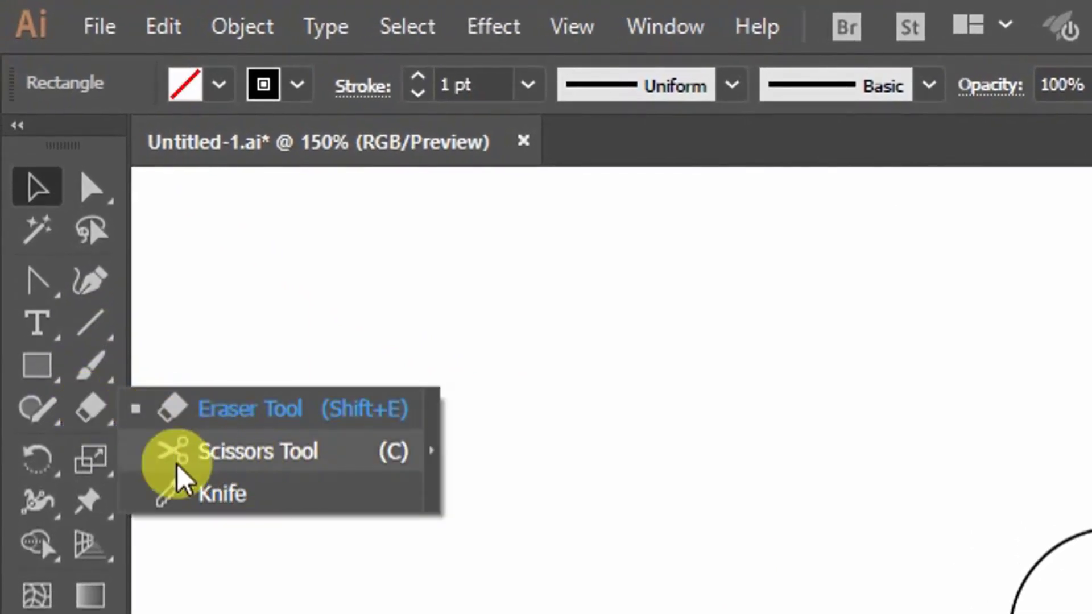
pyautogui.click(301, 454)
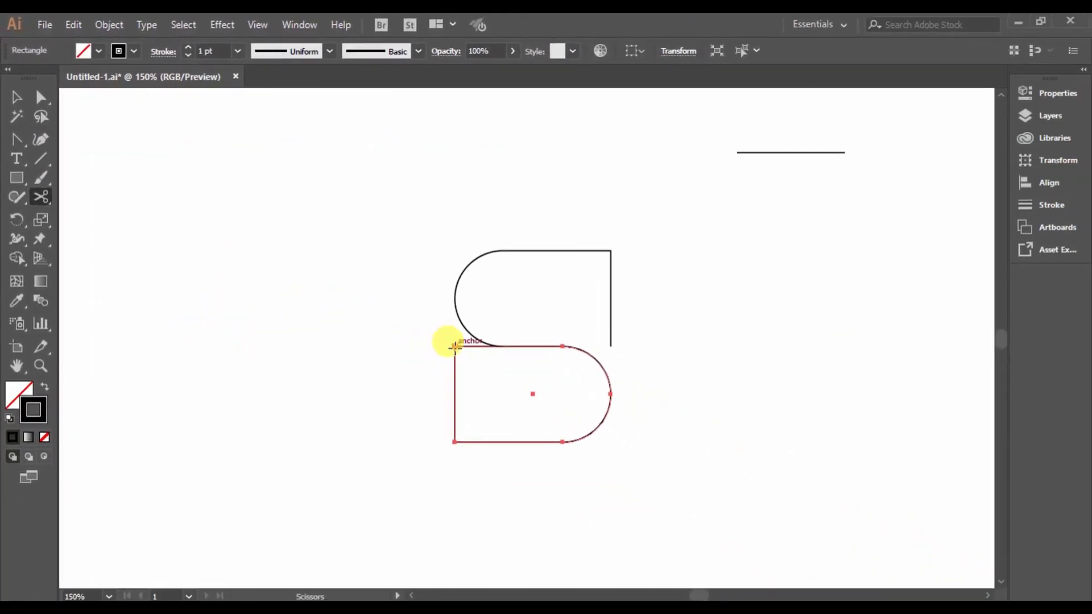
pyautogui.click(455, 346)
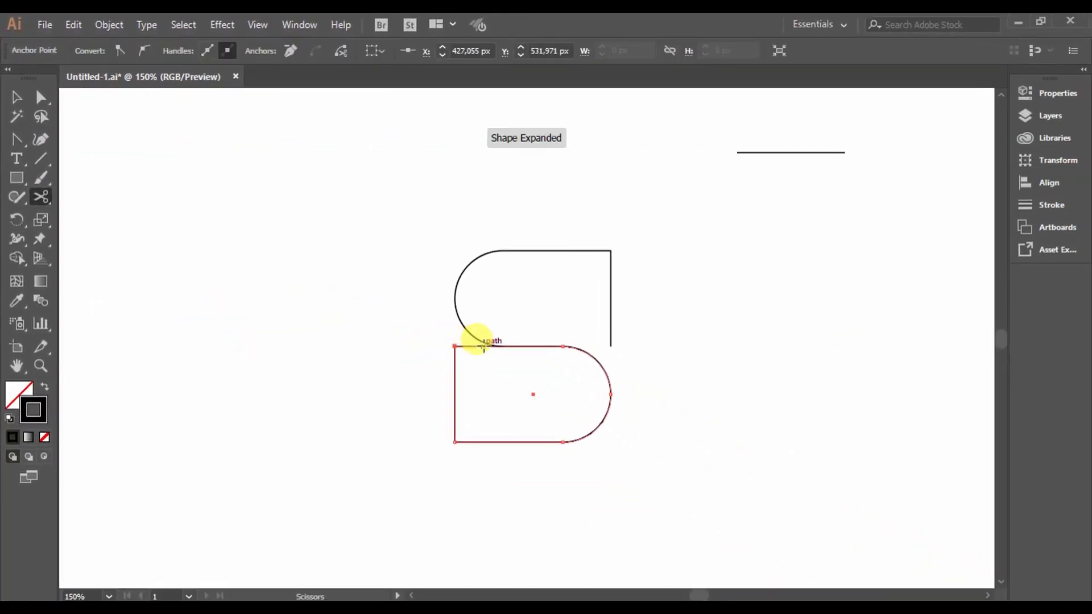
pyautogui.click(503, 346)
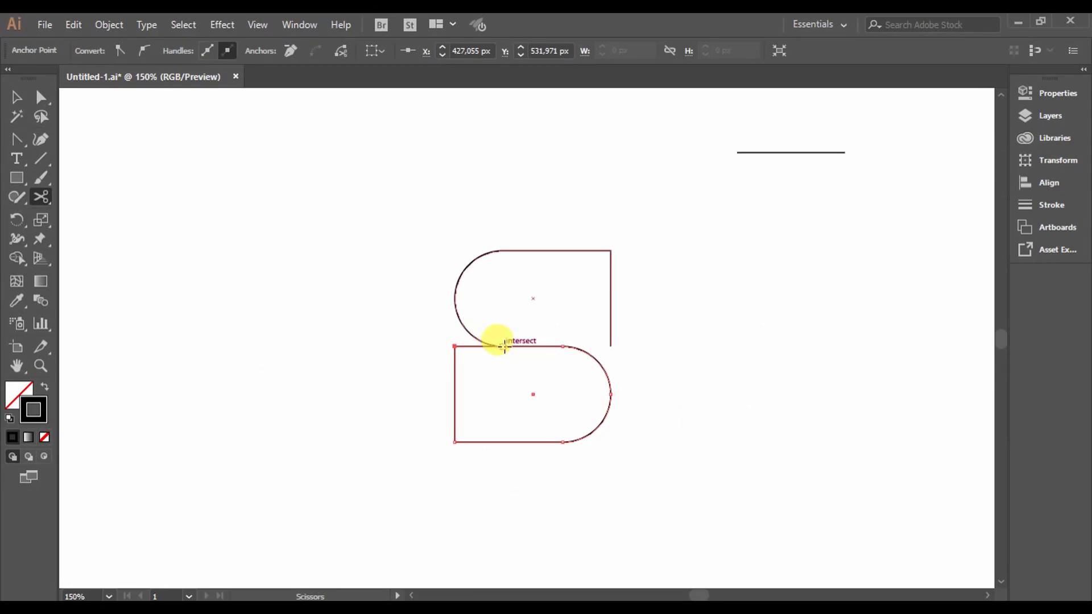
pyautogui.click(504, 346)
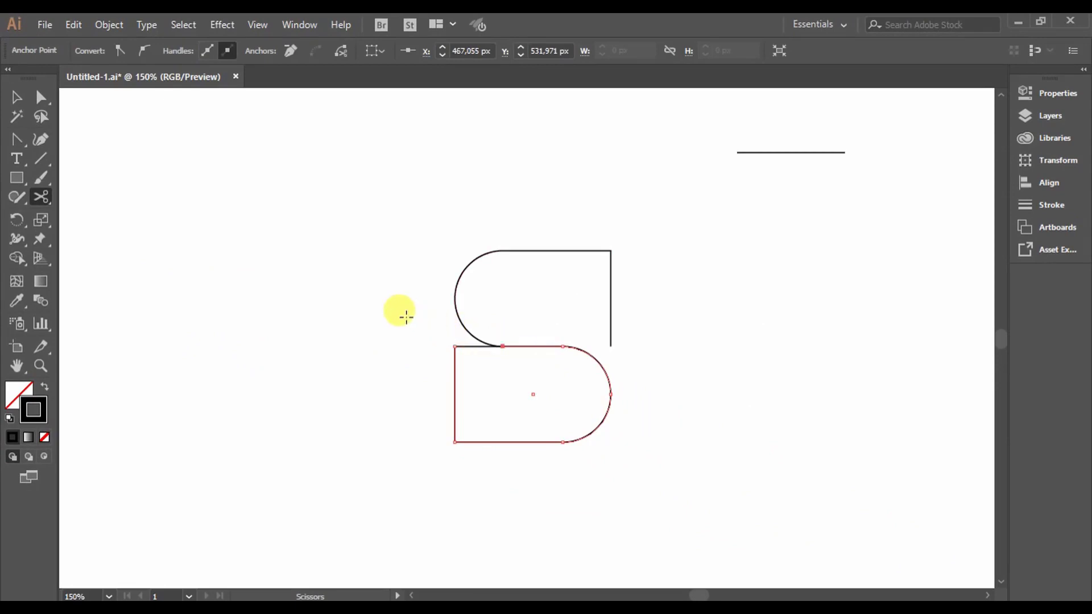
# Step: Move the short cut segment from the lower shape's top edge to empty canvas below the other loose line
pyautogui.click(17, 97)
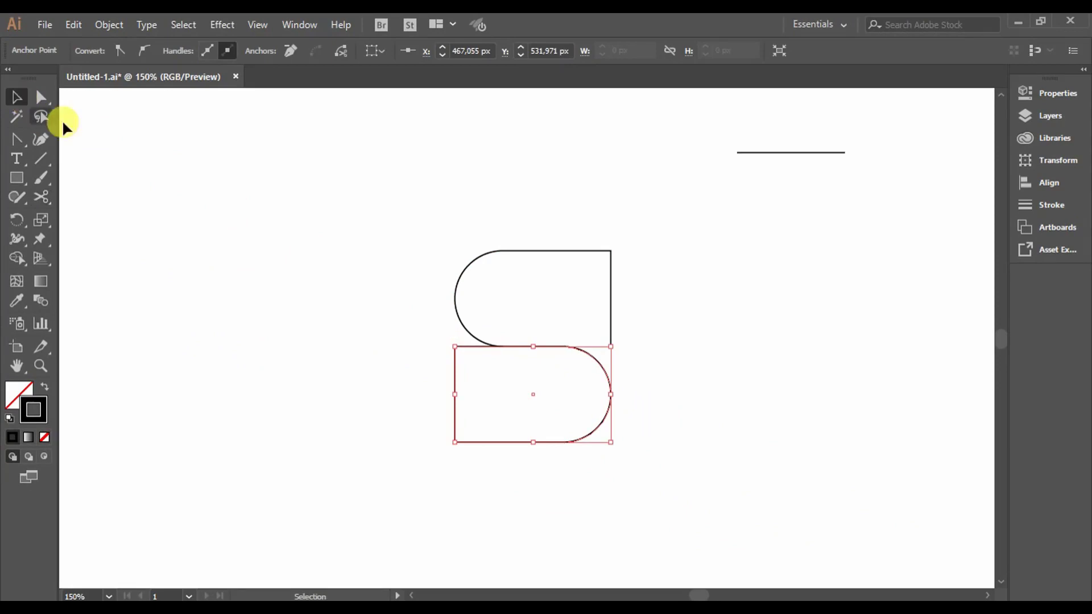
pyautogui.click(466, 352)
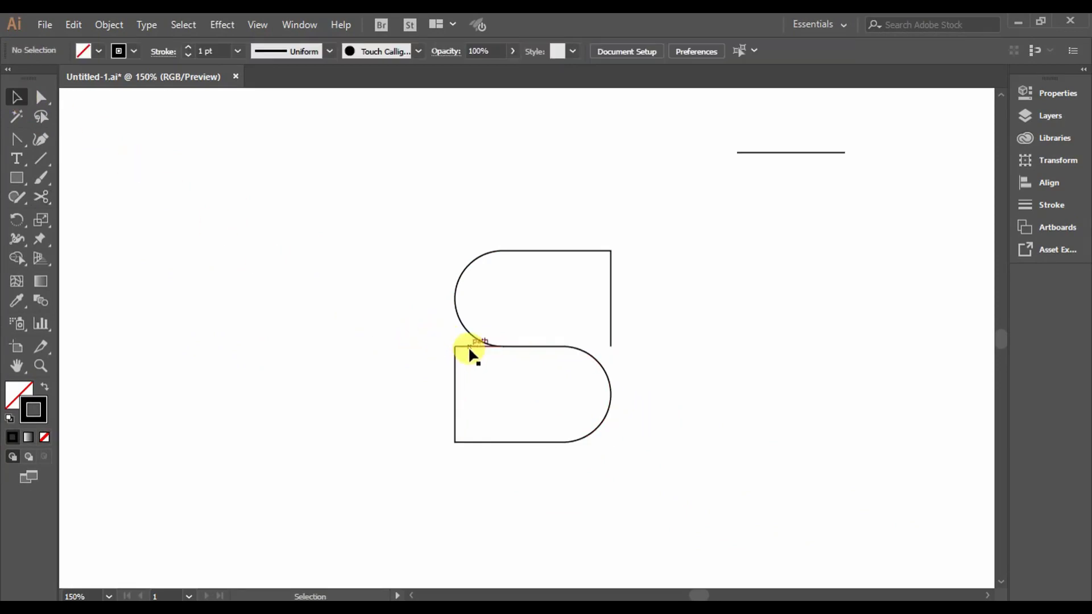
pyautogui.click(469, 344)
pyautogui.moveTo(468, 343); pyautogui.dragTo(797, 242)
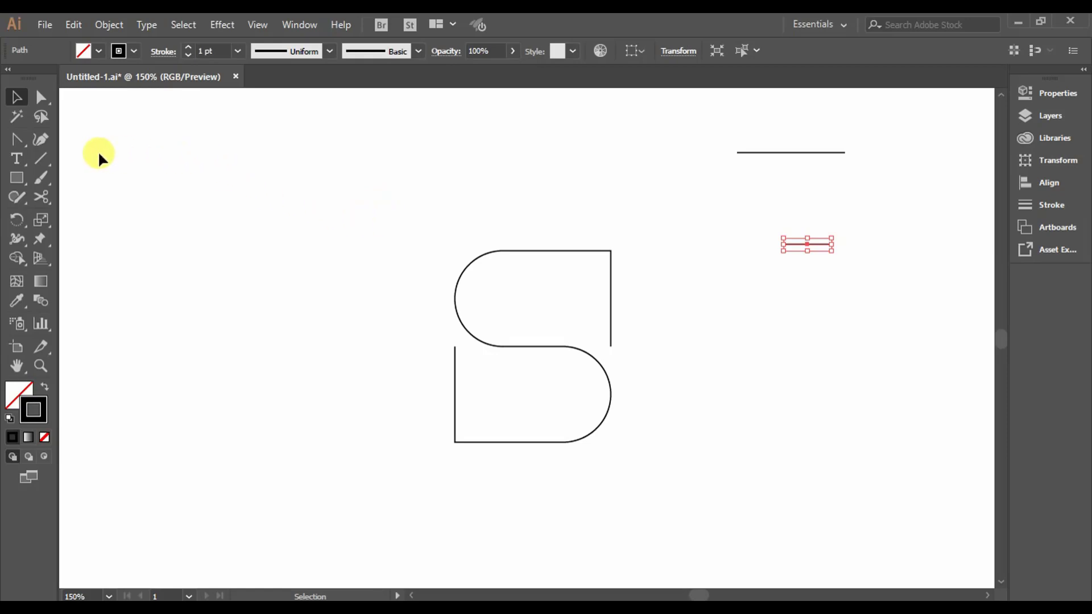
# Step: Cut the upper shape's path at its upper-right corner and move the freed vertical segment to empty canvas below the other loose lines
pyautogui.click(42, 197)
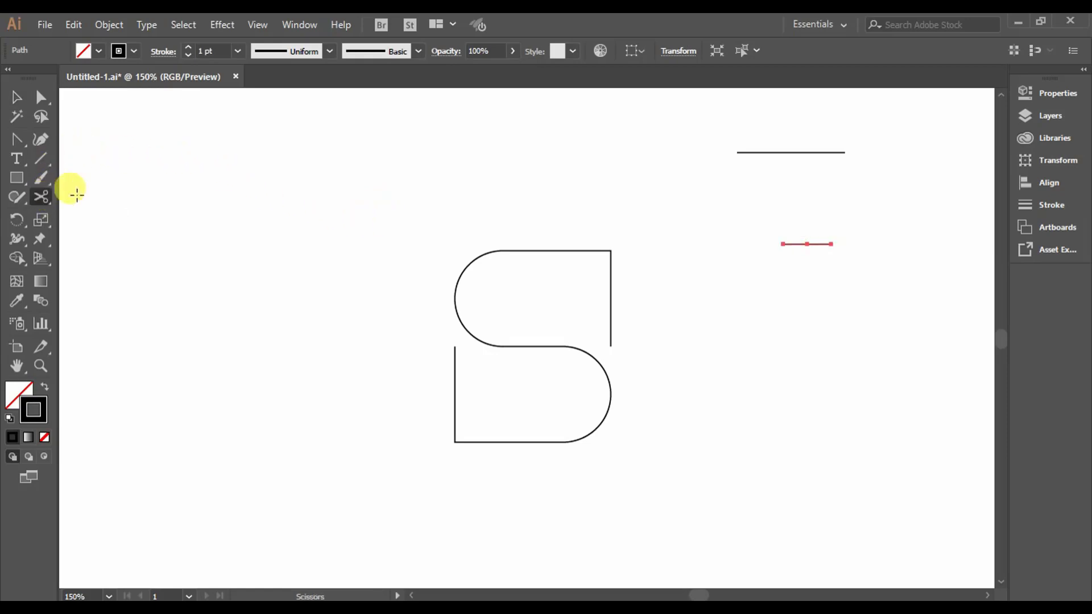
pyautogui.click(609, 249)
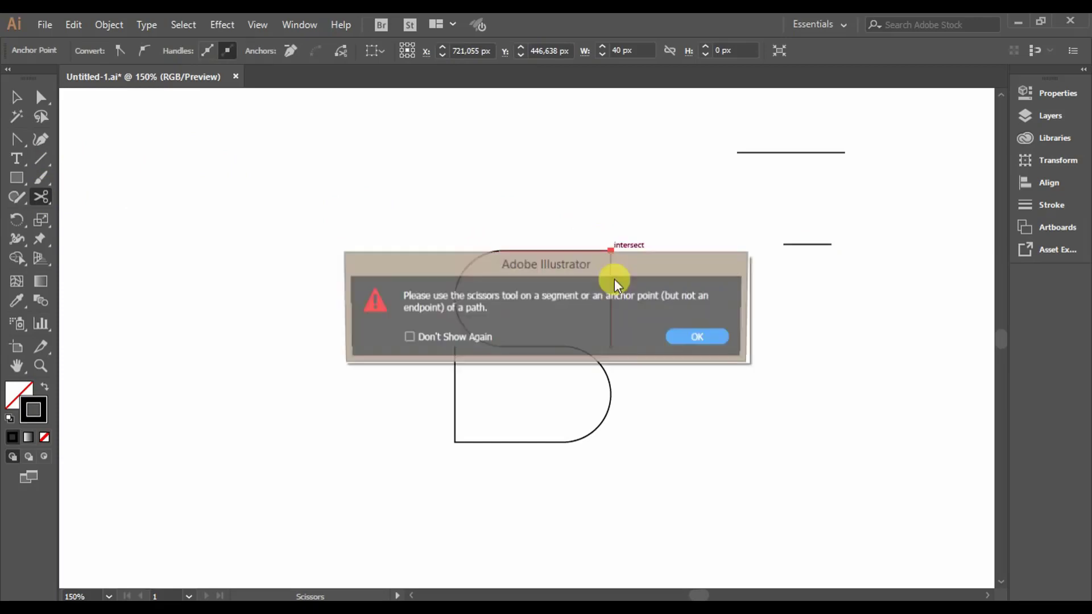
pyautogui.click(685, 336)
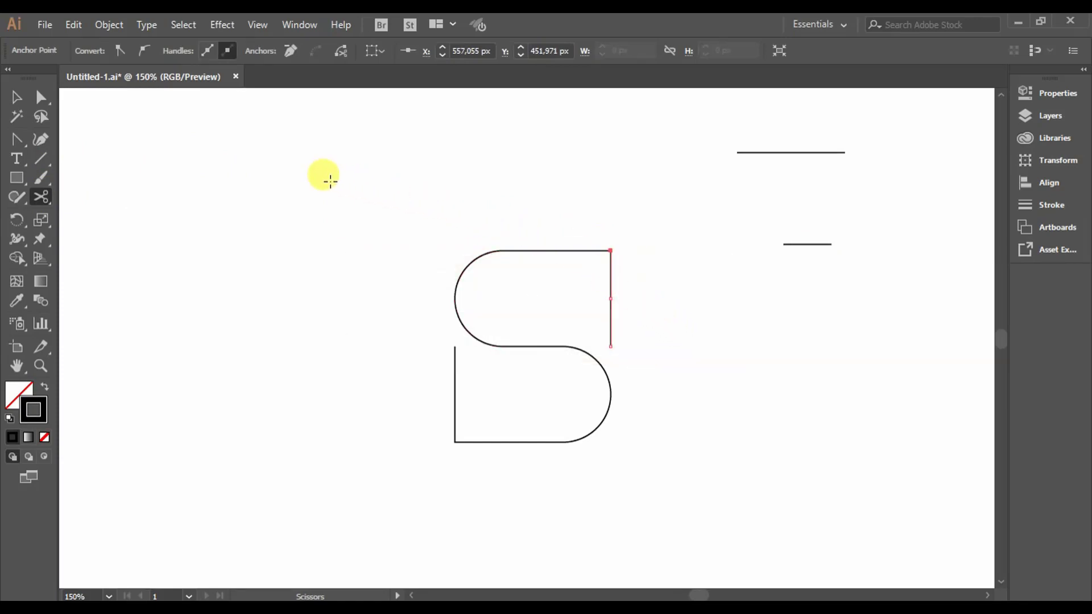
pyautogui.click(19, 100)
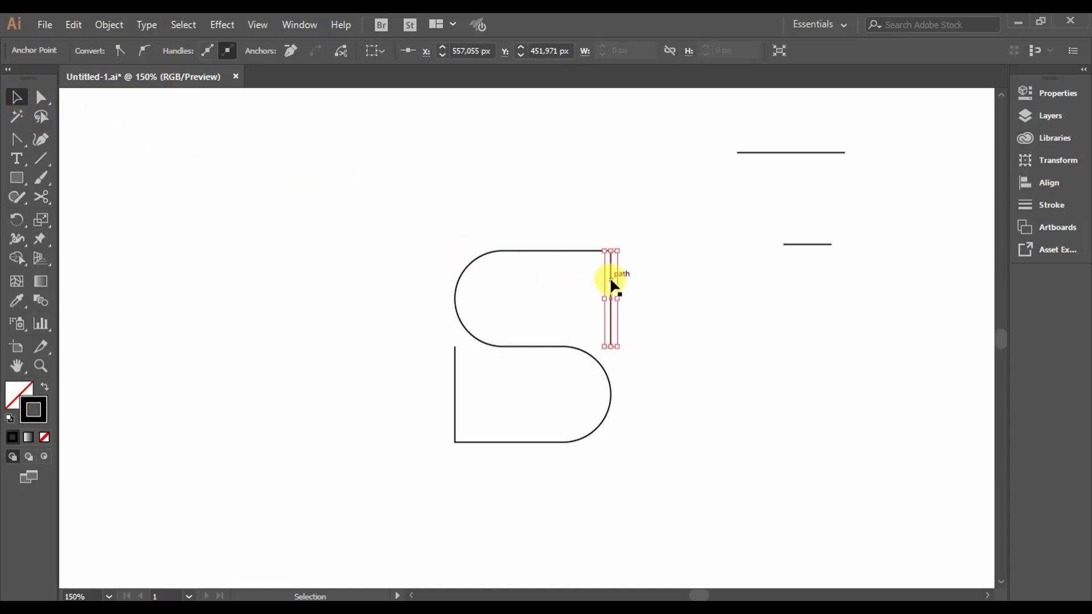
pyautogui.moveTo(640, 279); pyautogui.dragTo(782, 295)
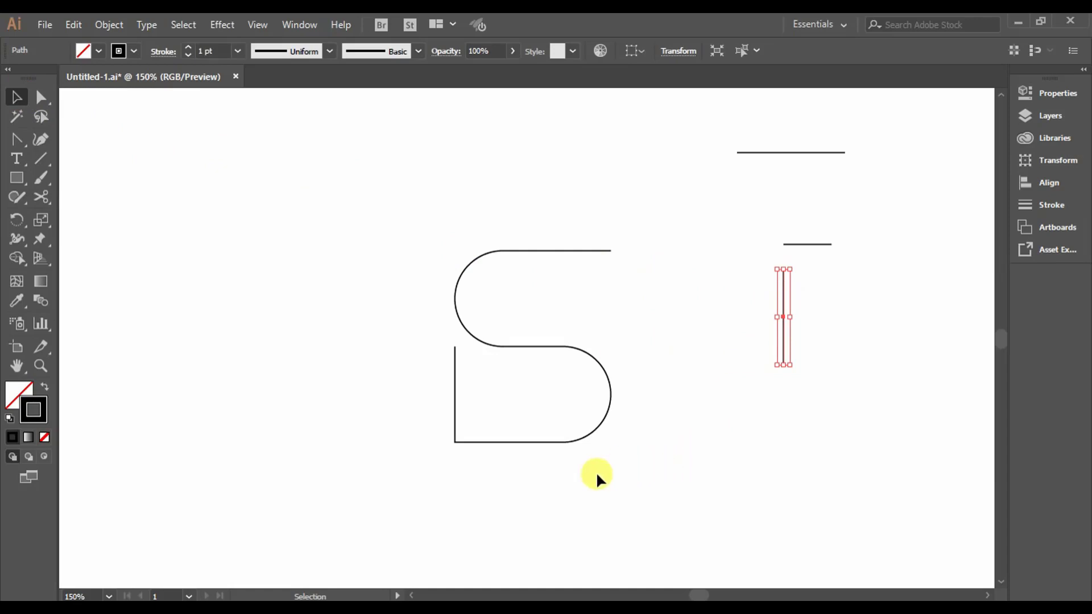
pyautogui.click(384, 411)
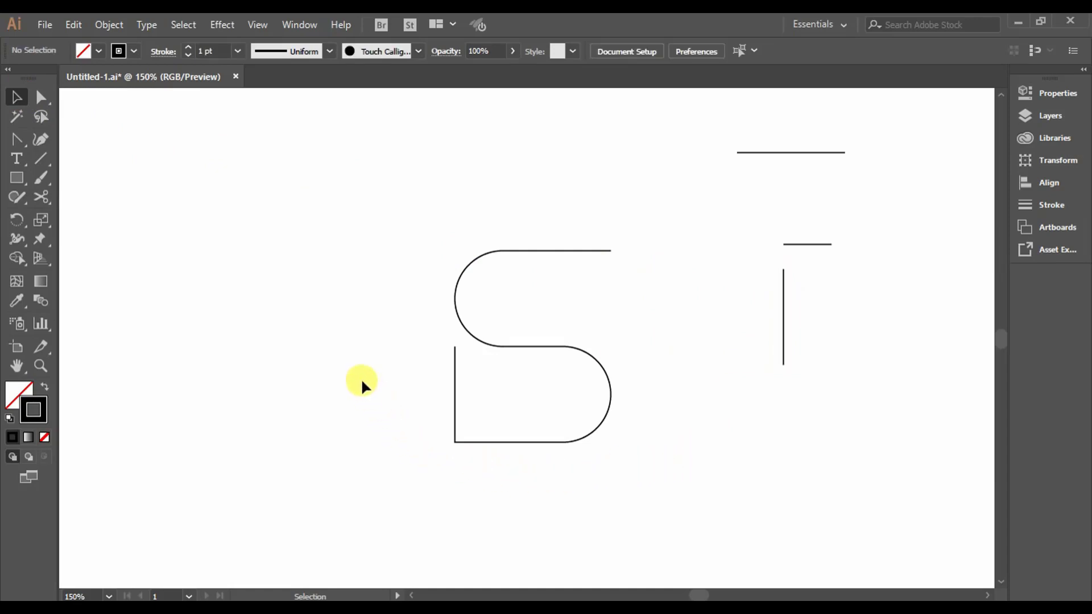
# Step: Move the lower shape's vertical edge about 50 px to the left, and raise its top end anchor by about 88 px
pyautogui.click(41, 98)
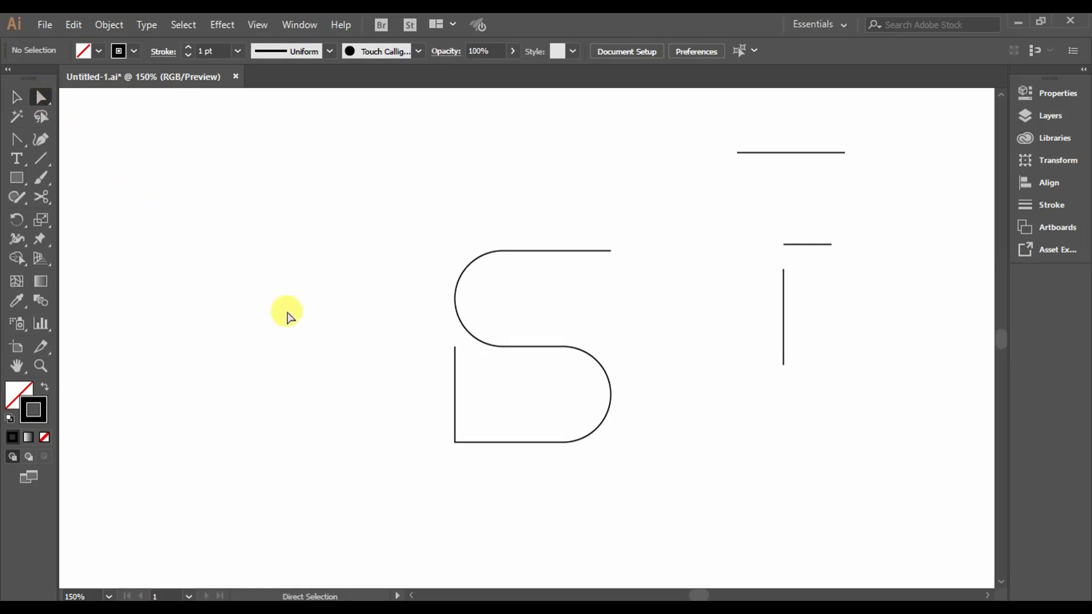
pyautogui.click(455, 347)
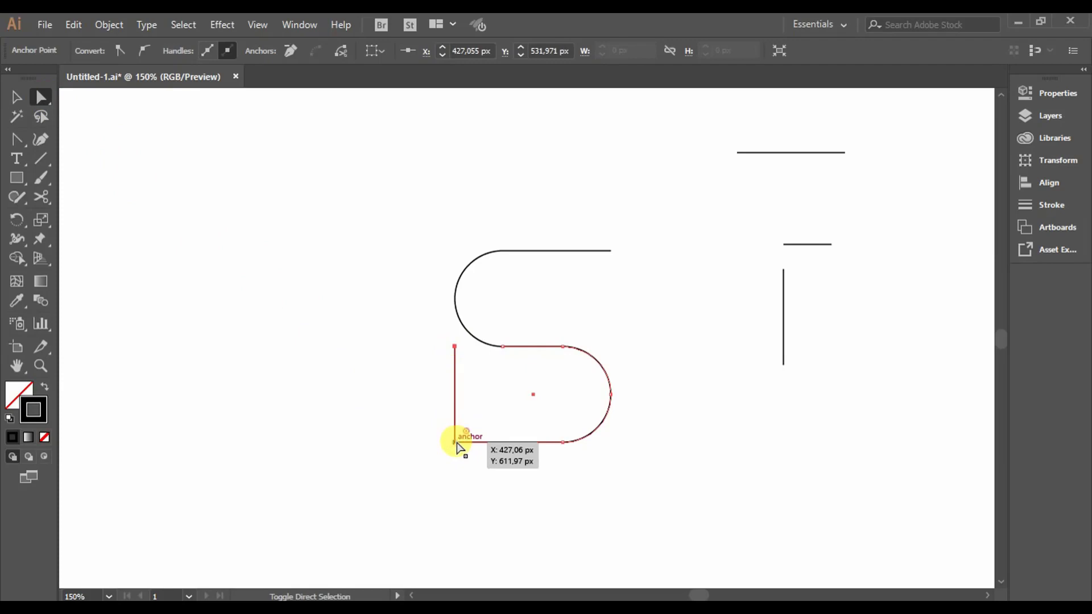
pyautogui.keyDown('shift'); pyautogui.click(455, 442); pyautogui.keyUp('shift')
pyautogui.click(456, 410)
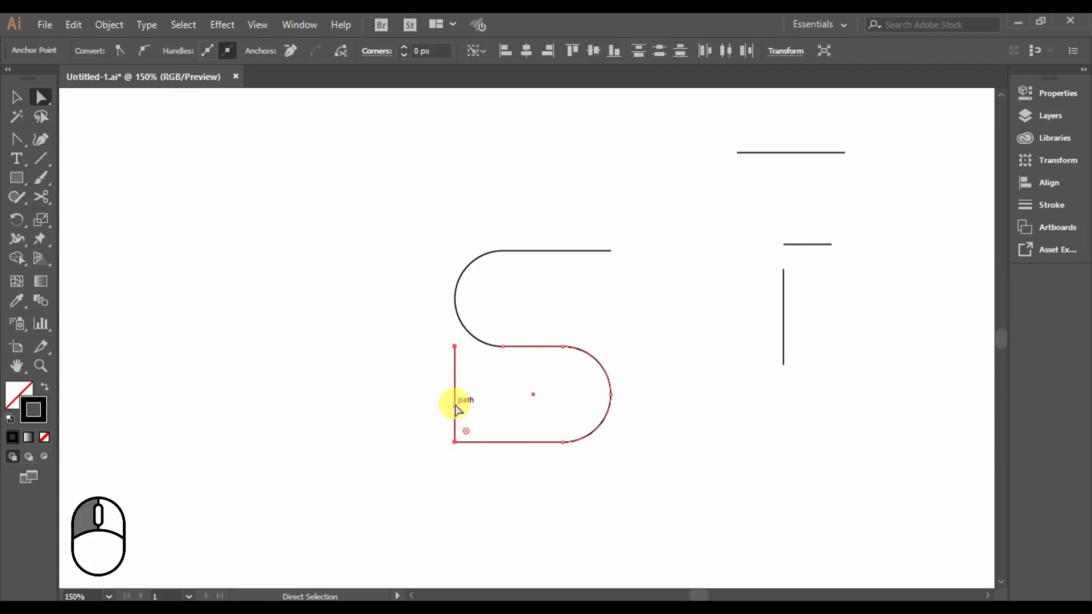
pyautogui.moveTo(455, 401); pyautogui.dragTo(395, 399)
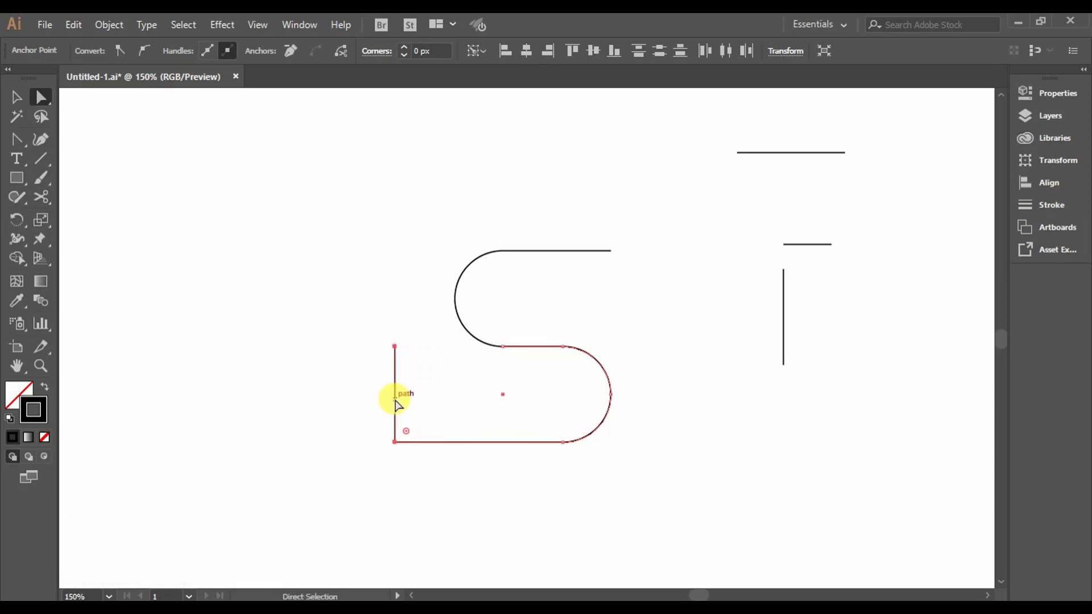
pyautogui.click(373, 341)
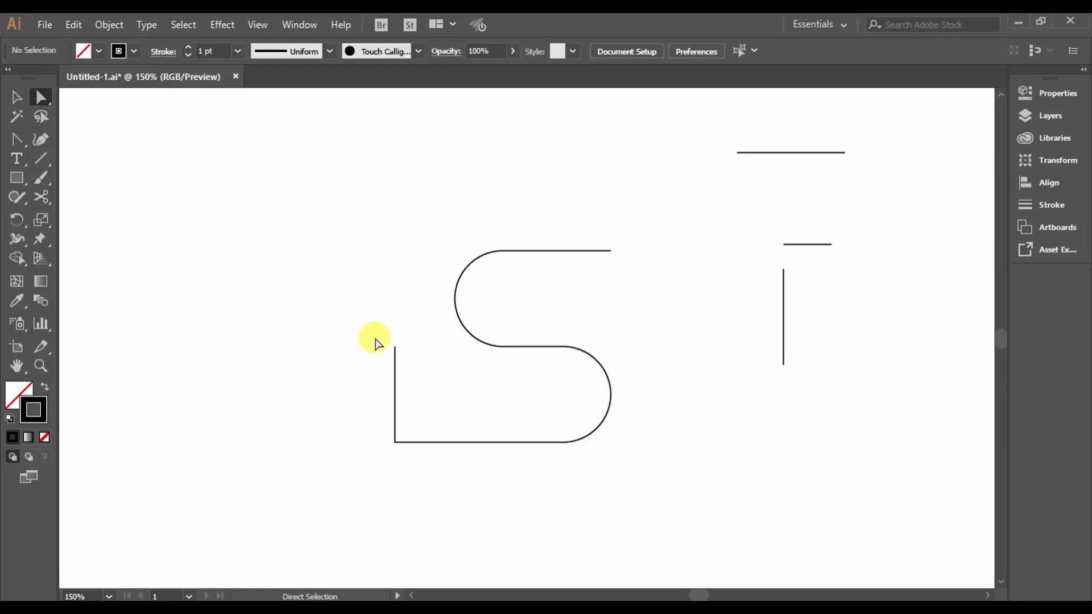
pyautogui.click(395, 348)
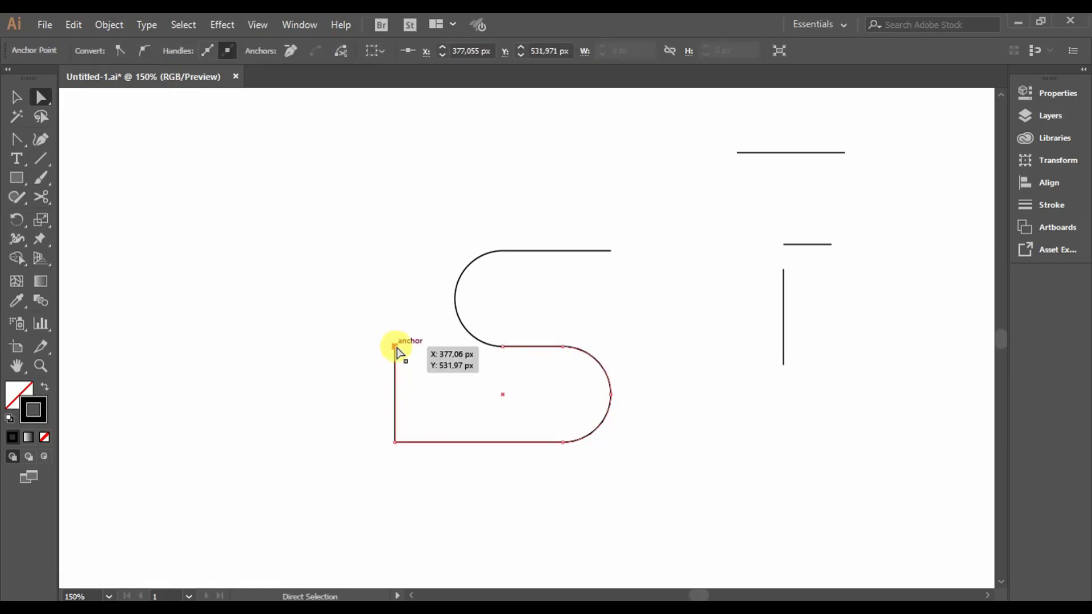
pyautogui.moveTo(396, 348); pyautogui.dragTo(391, 241)
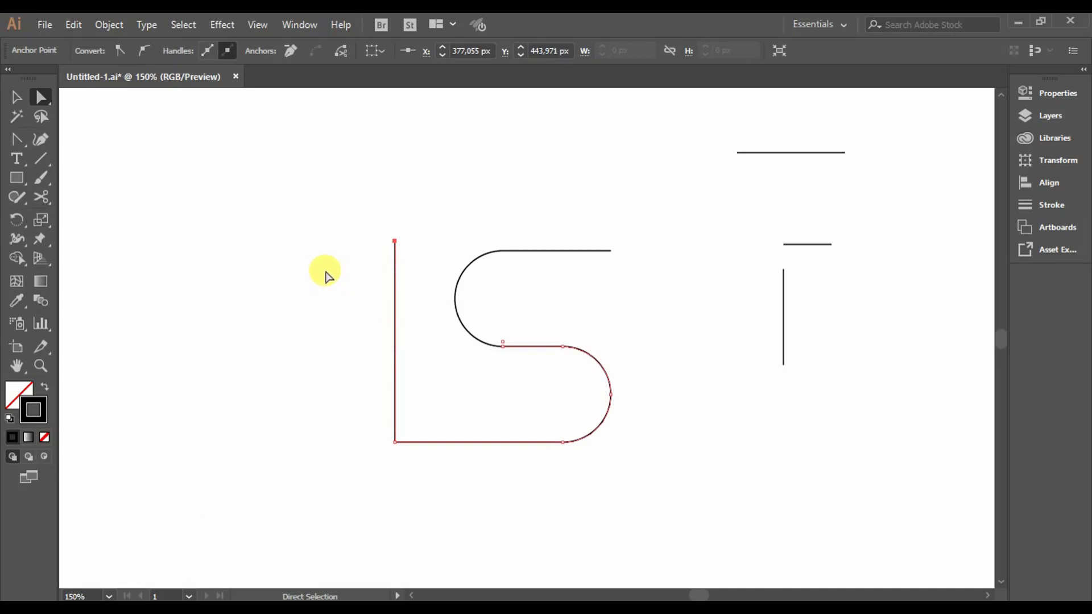
# Step: Connect the overlapping end points of the upper and lower paths where the upper arc meets the middle straight segment
pyautogui.press('alt')
pyautogui.scroll(5, 464, 367)
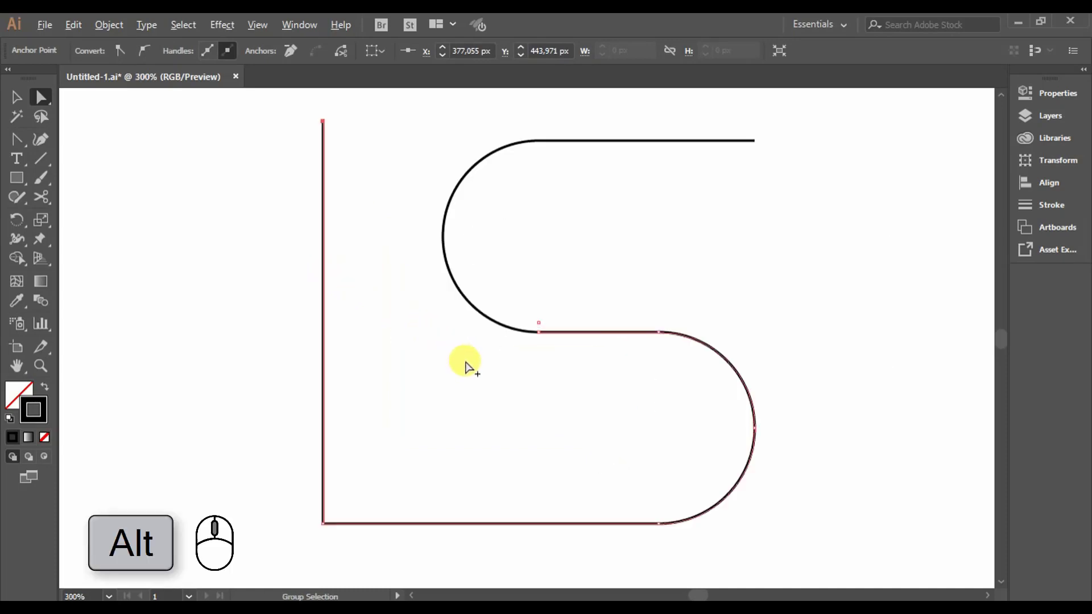
pyautogui.click(546, 293)
pyautogui.moveTo(545, 289); pyautogui.dragTo(587, 361)
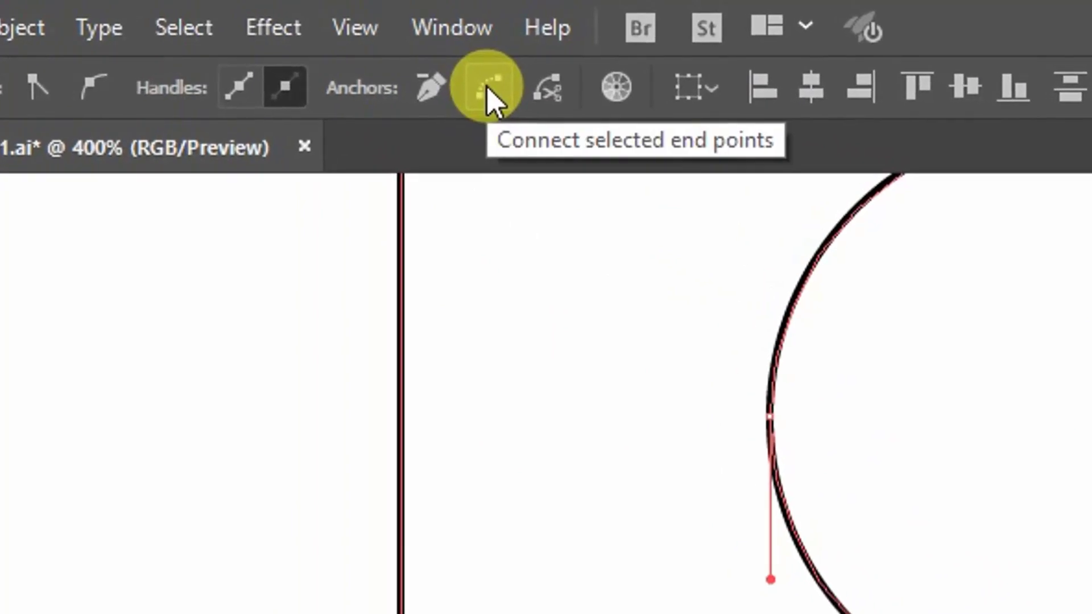
pyautogui.click(489, 96)
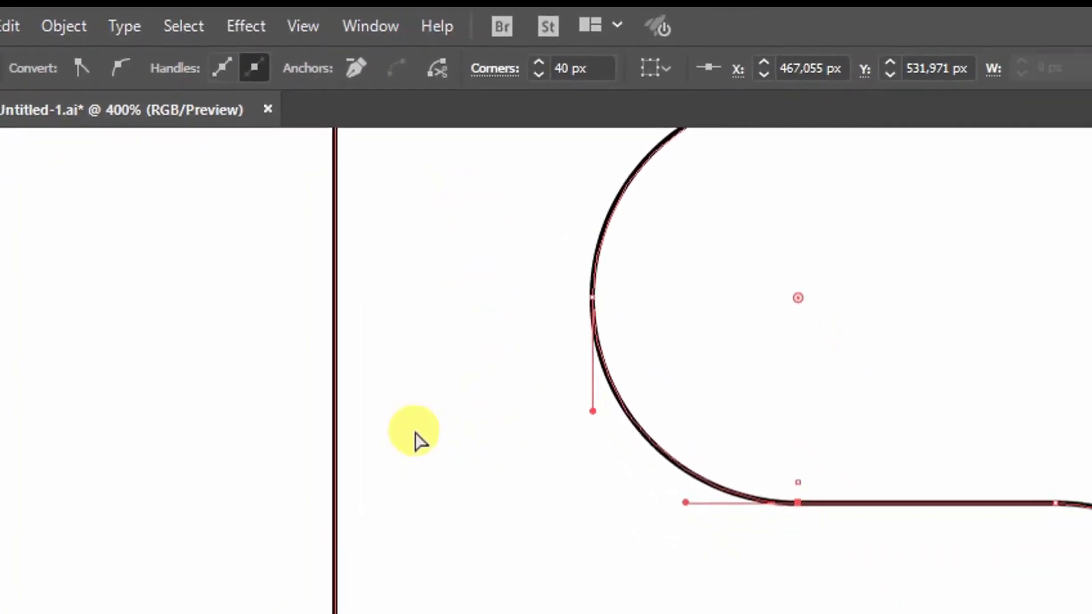
# Step: Delete all the loose cut segments lying beside the letter outline
pyautogui.click(19, 96)
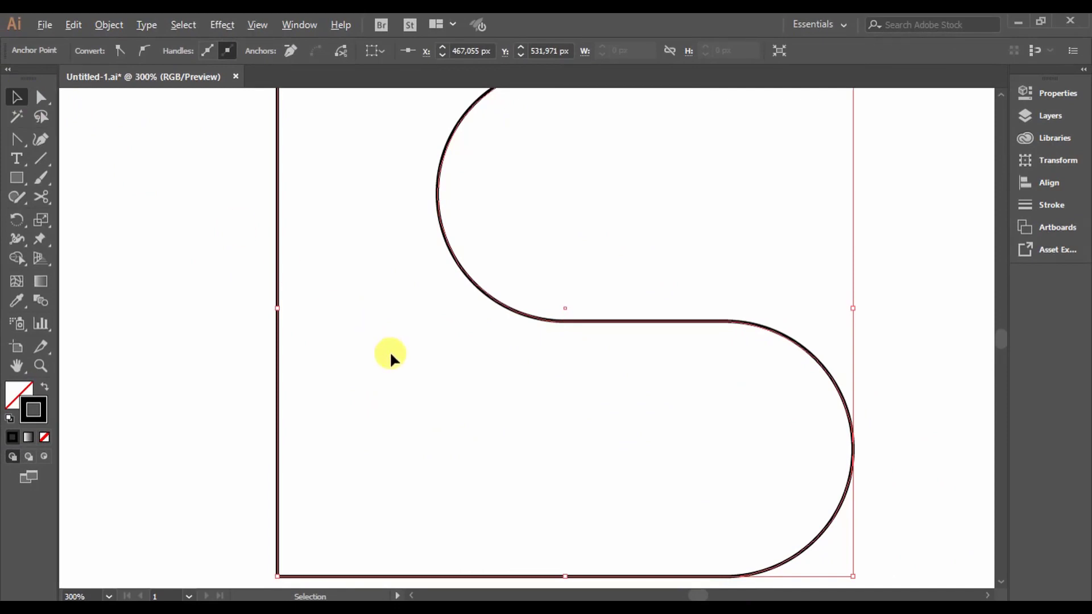
pyautogui.scroll(-2, 390, 350)
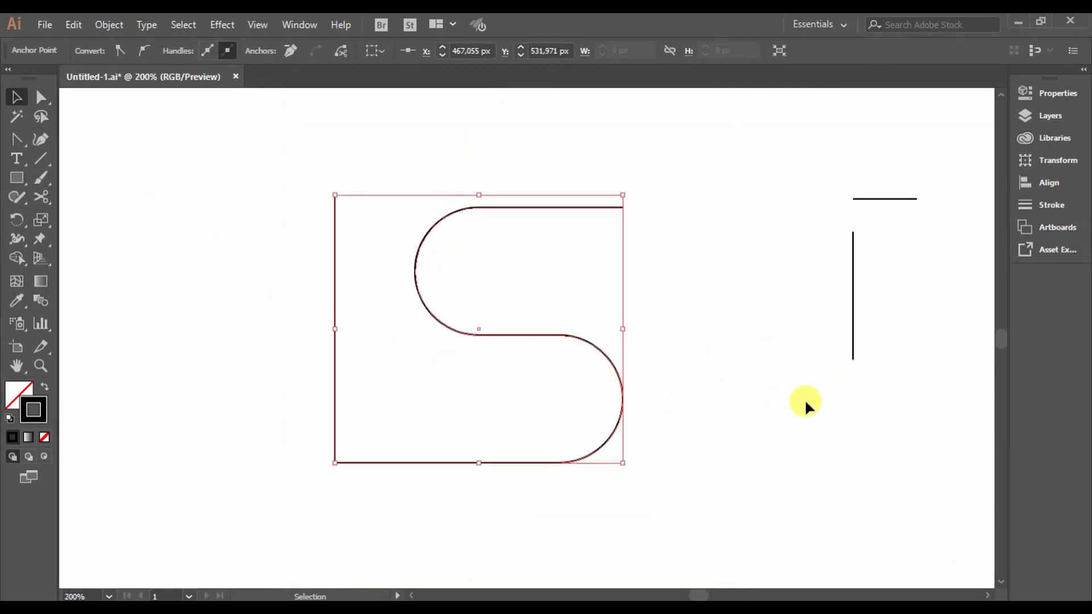
pyautogui.click(829, 165)
pyautogui.moveTo(829, 165); pyautogui.dragTo(950, 424)
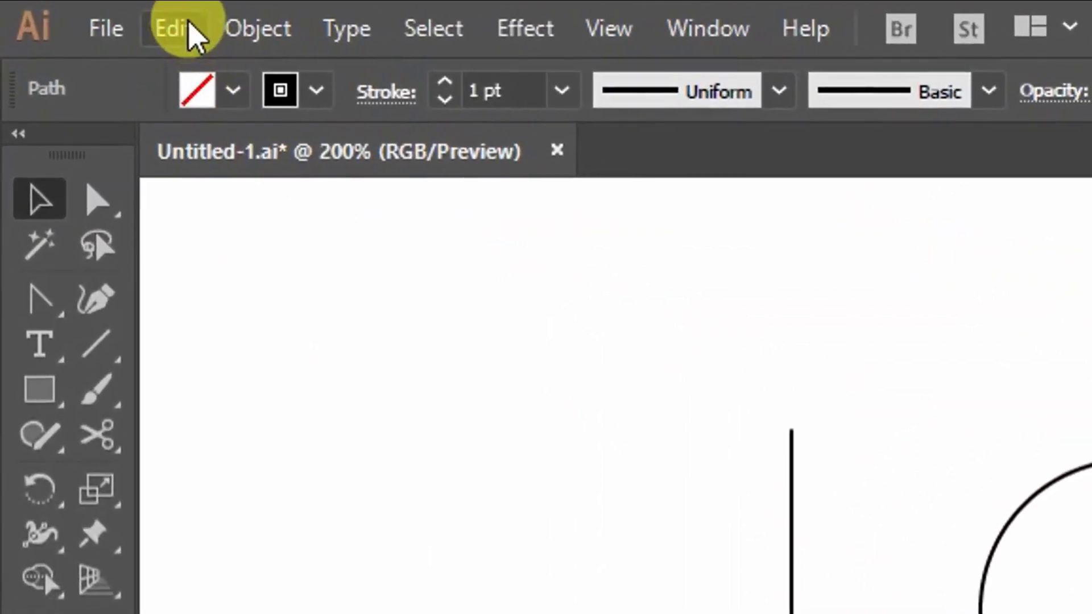
pyautogui.click(189, 27)
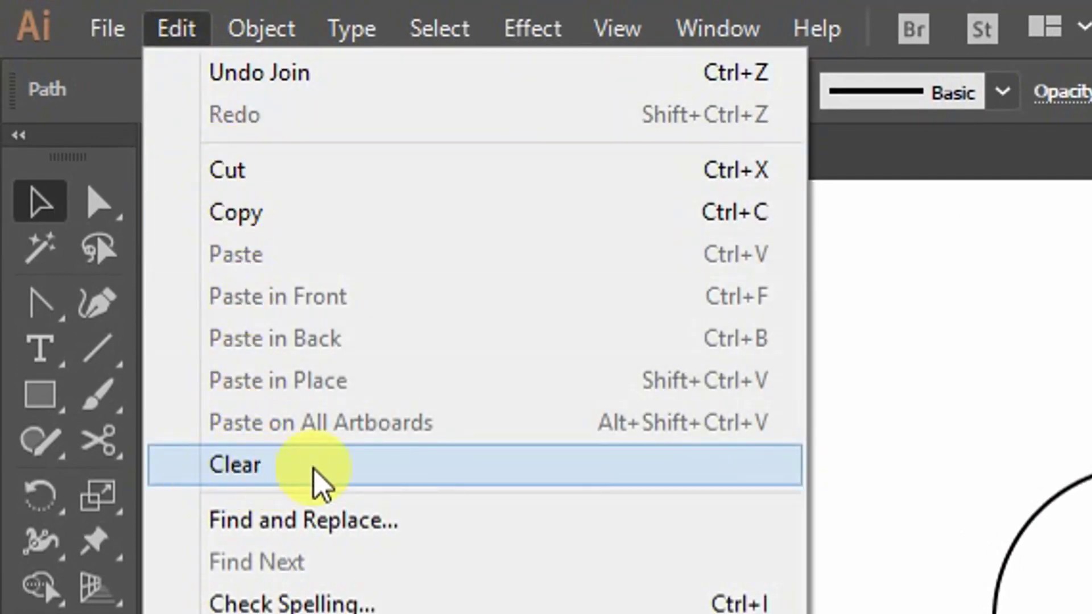
pyautogui.click(314, 471)
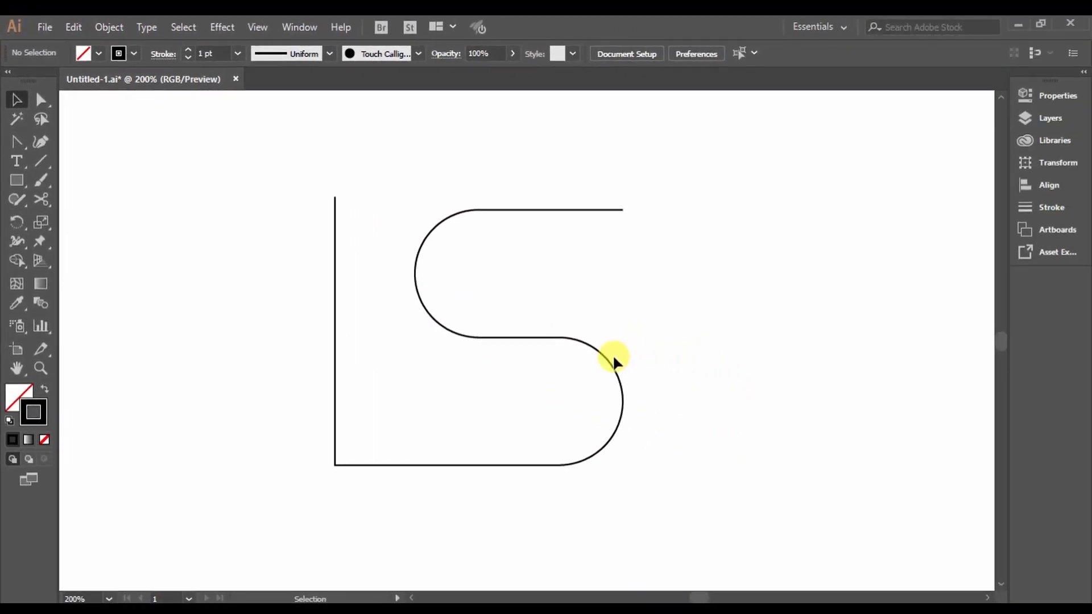
# Step: Set the stroke weight of the whole joined path to 10 pt
pyautogui.hotkey('ctrl', 'a')
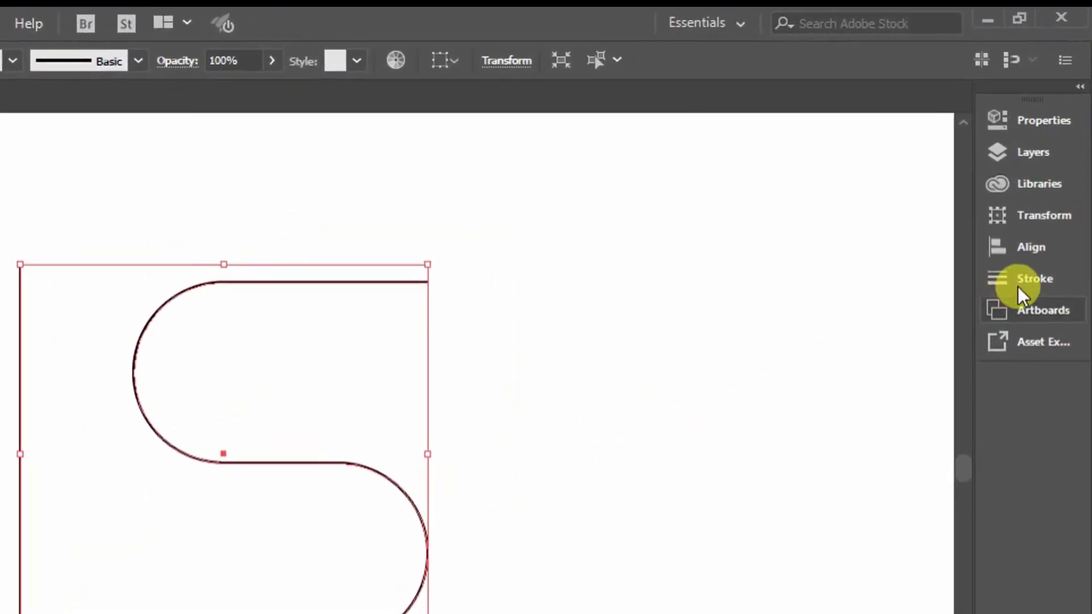
pyautogui.click(1019, 282)
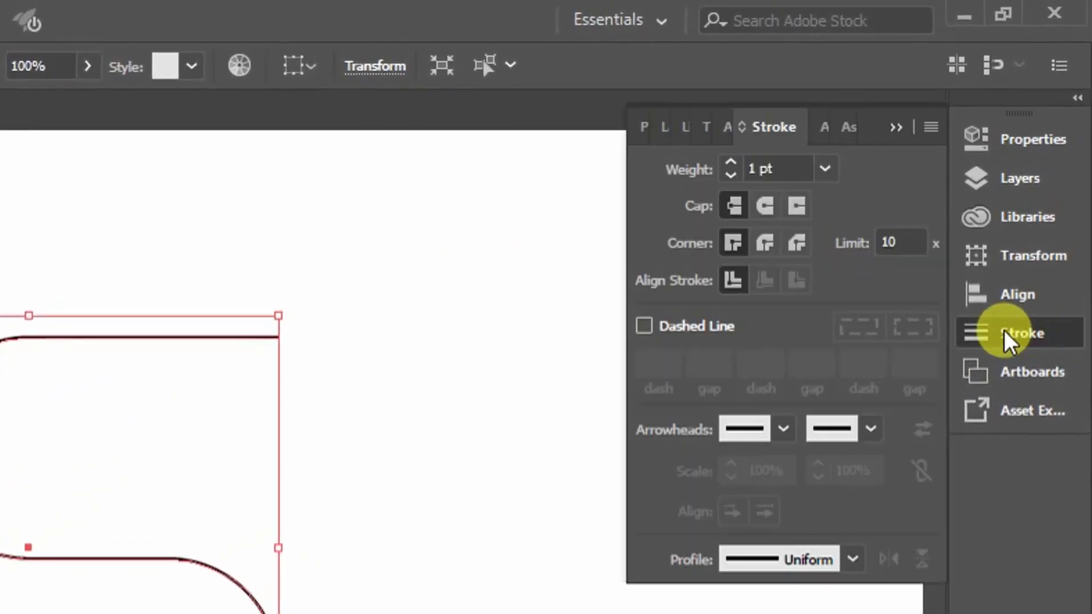
pyautogui.click(825, 170)
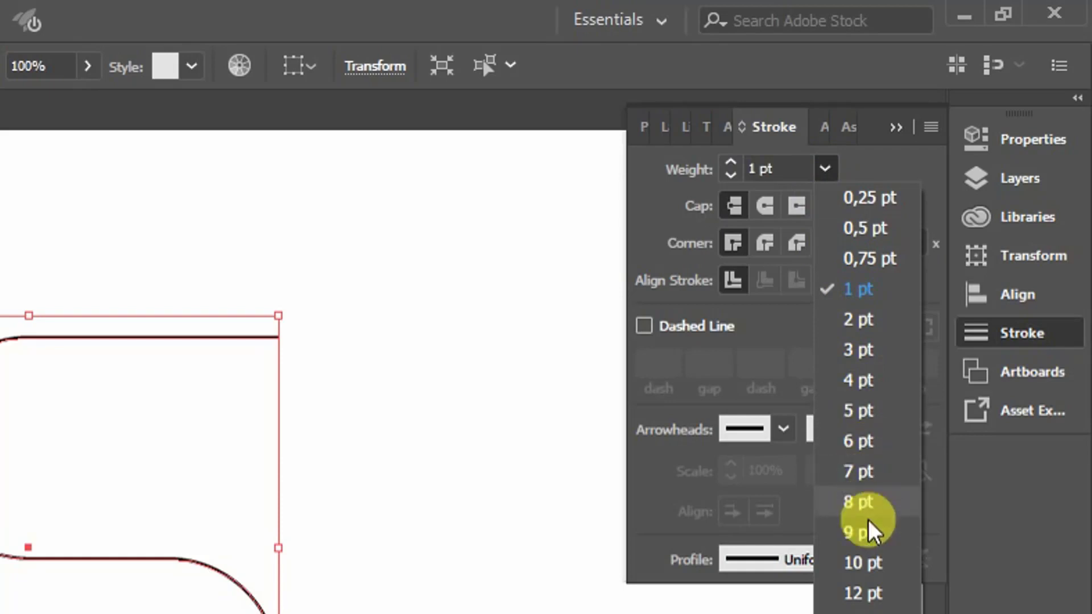
pyautogui.click(831, 560)
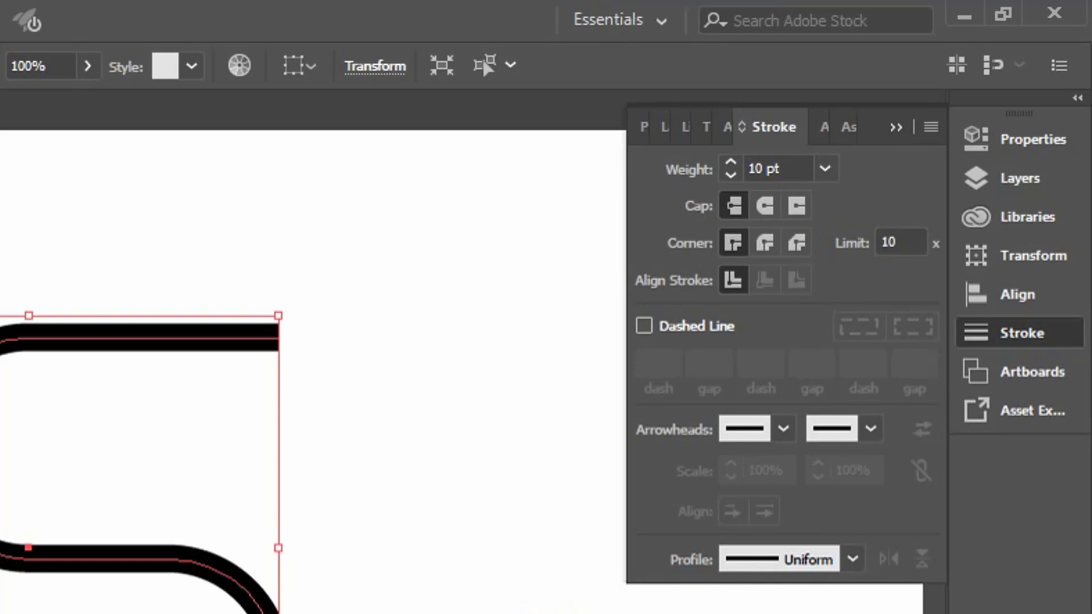
pyautogui.hotkey('ctrl', 'shift', 'a')
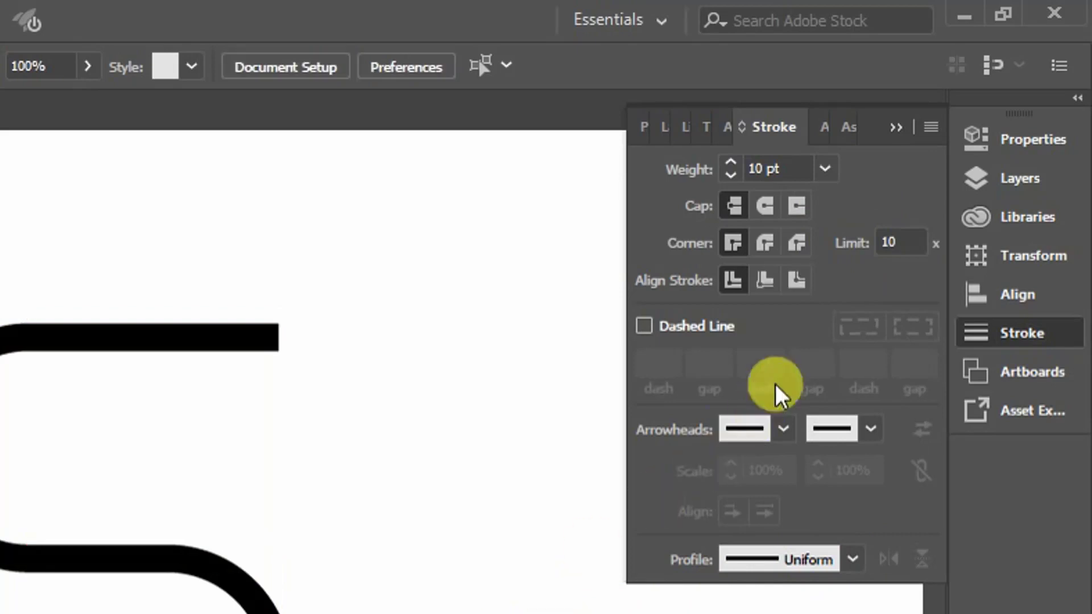
pyautogui.click(897, 127)
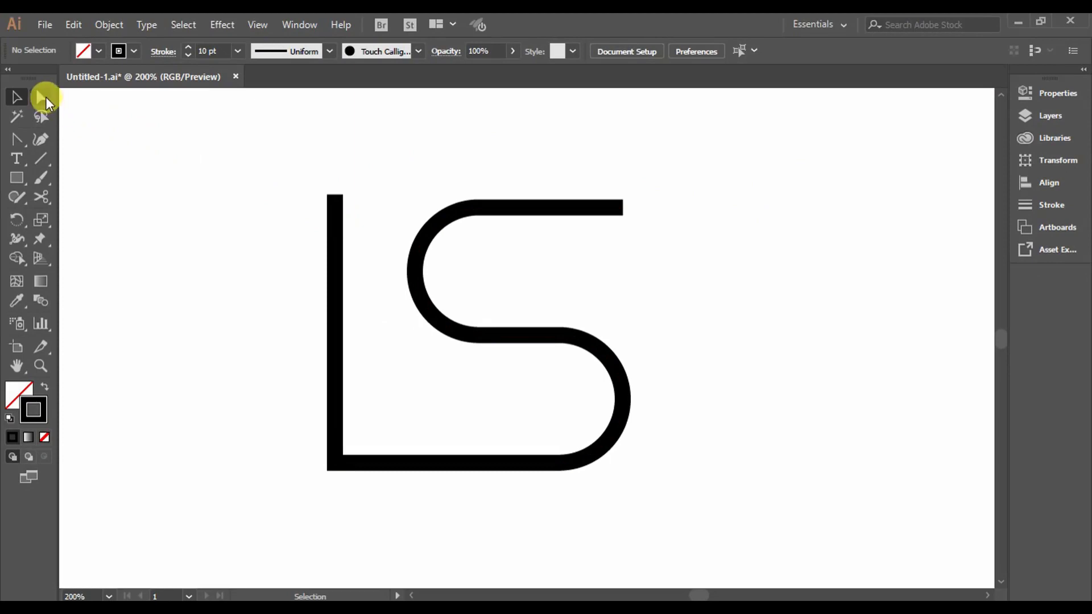
# Step: Nudge the top end anchor of the tall vertical stroke down by 2 px
pyautogui.click(41, 98)
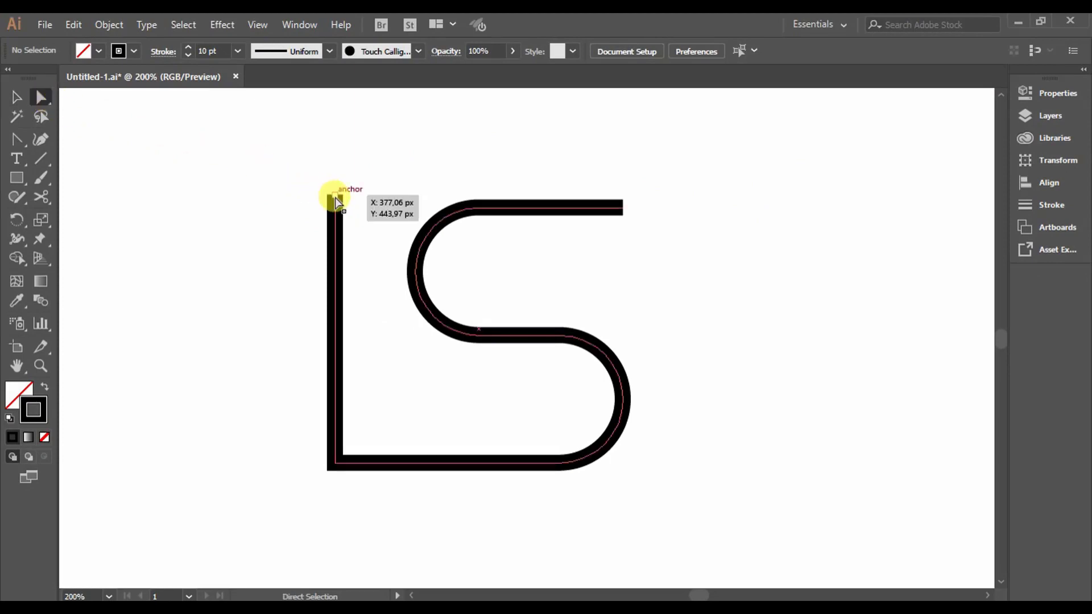
pyautogui.moveTo(335, 200); pyautogui.dragTo(336, 201)
pyautogui.press('Down')
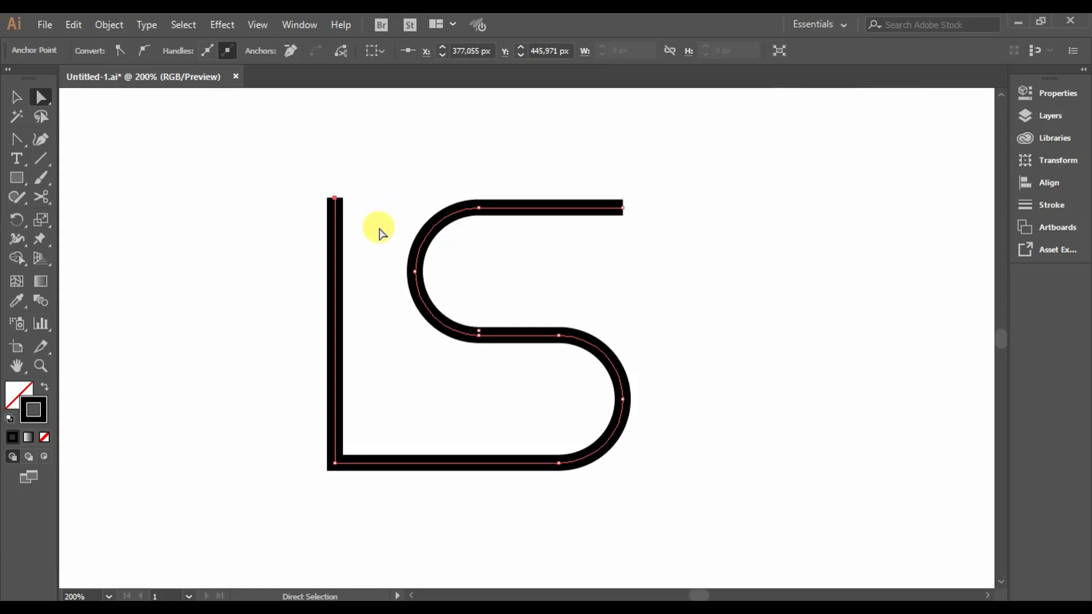
# Step: Round the path's sharp lower-left corner with a 25 px corner radius
pyautogui.click(461, 391)
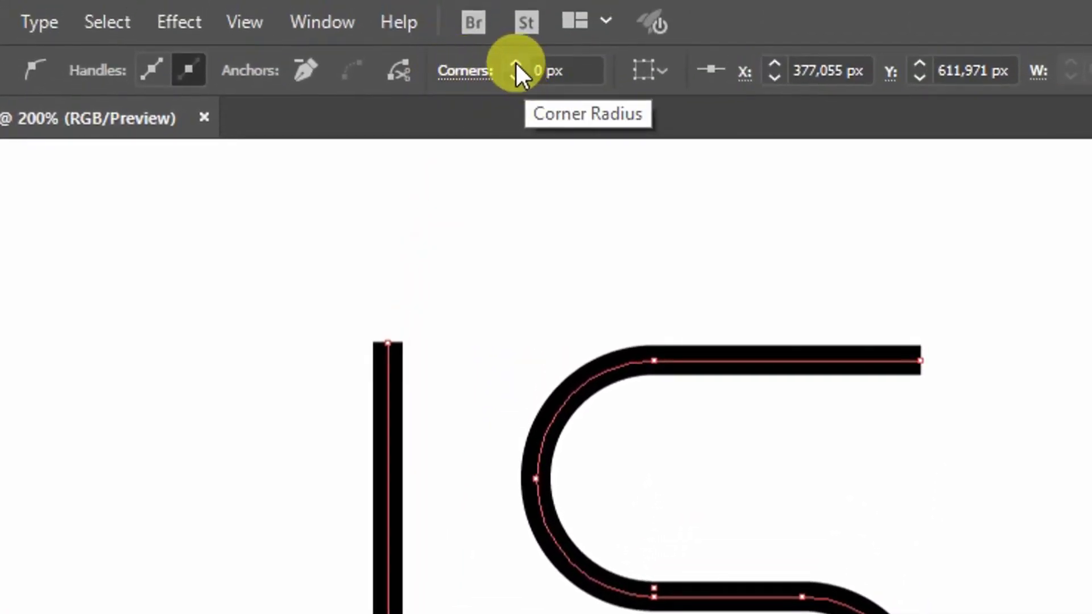
pyautogui.click(541, 71)
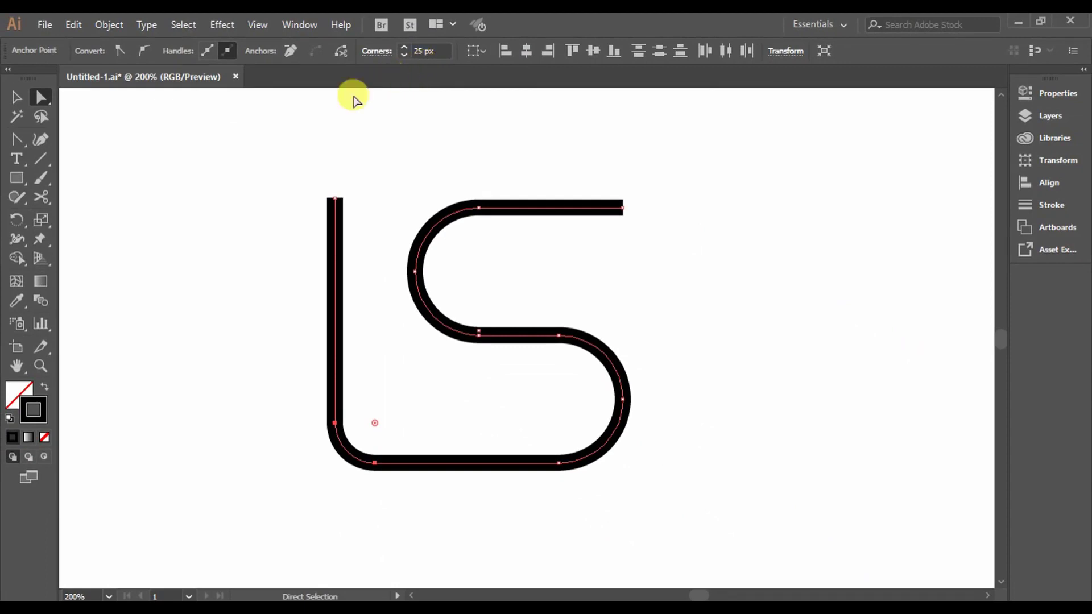
pyautogui.click(17, 97)
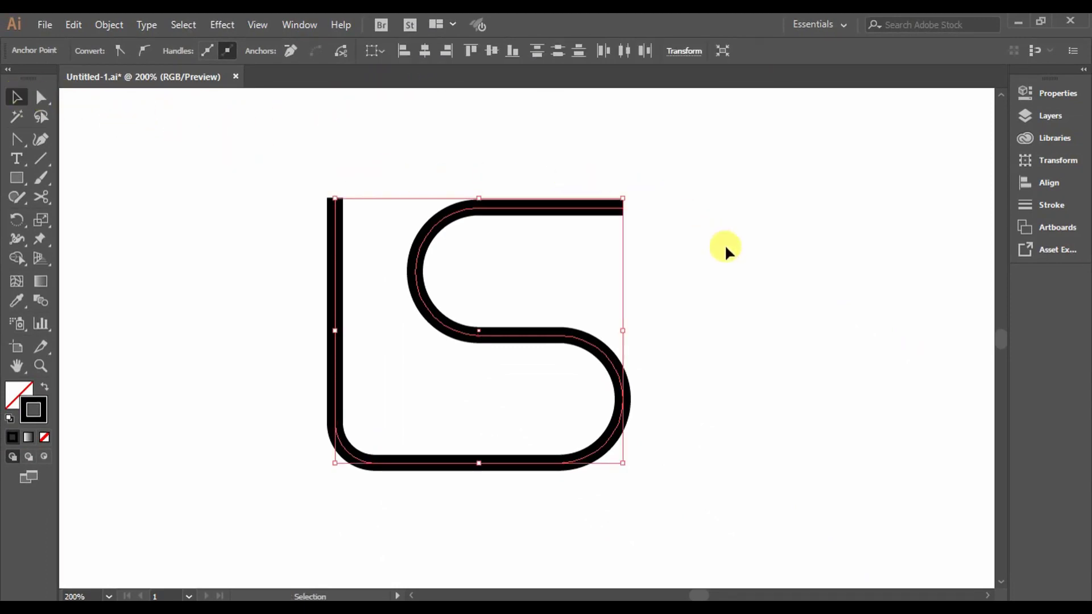
pyautogui.click(763, 276)
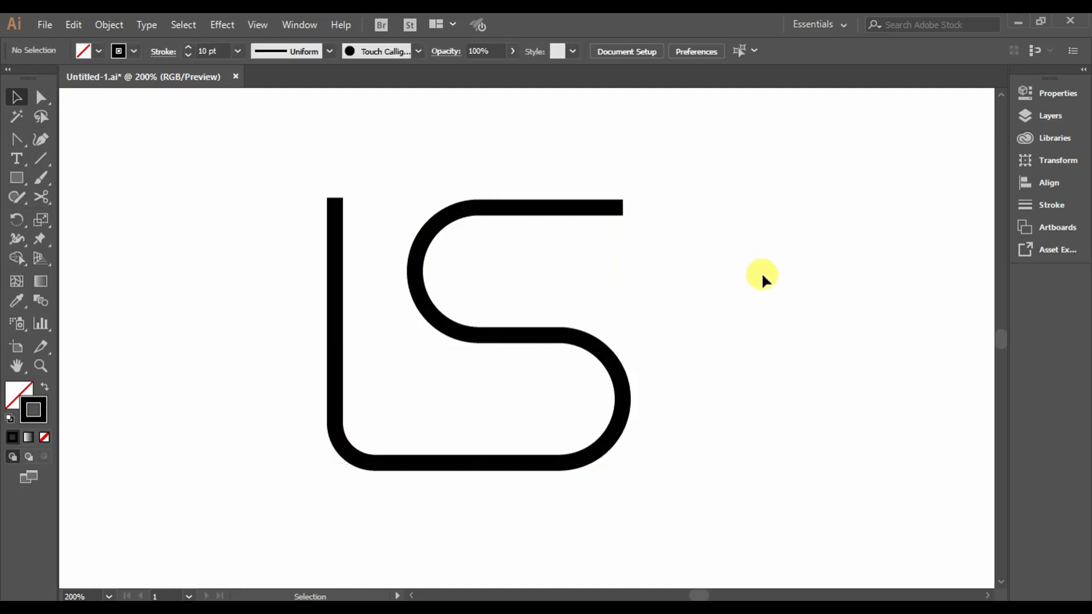